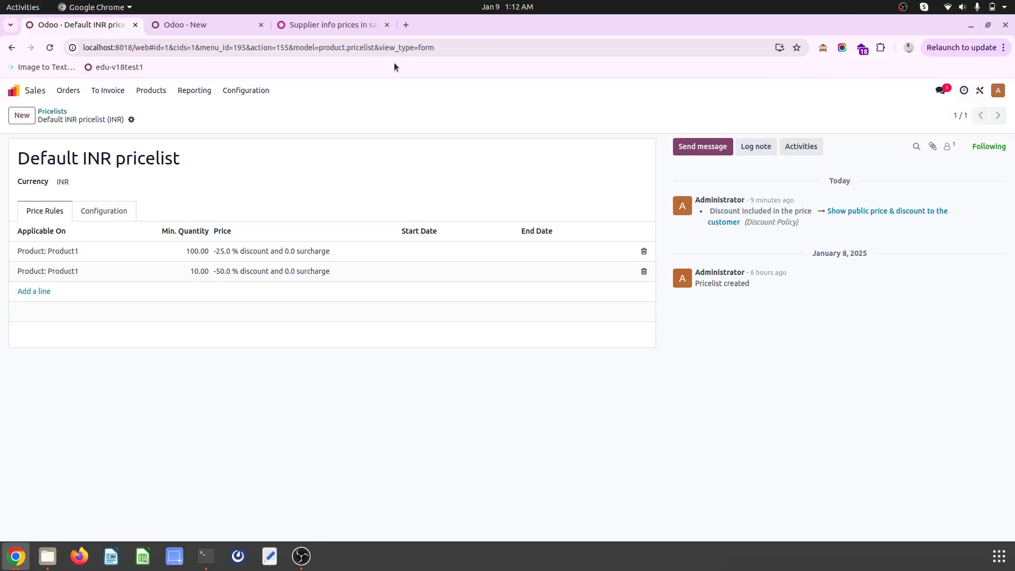
Draft a formula price rule on the Default INR pricelist, check its price basis options, then discard it
click(346, 26)
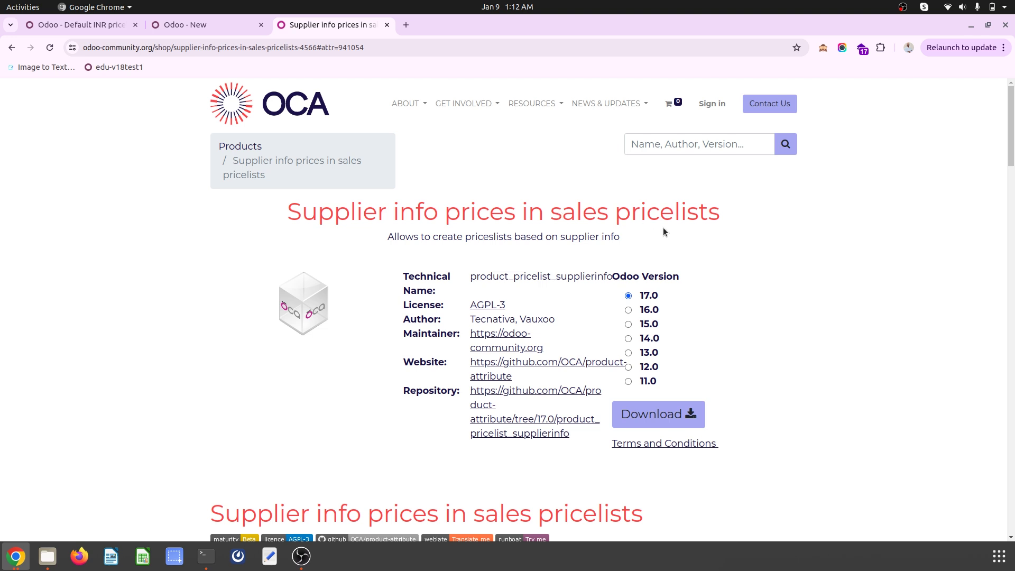
click(103, 25)
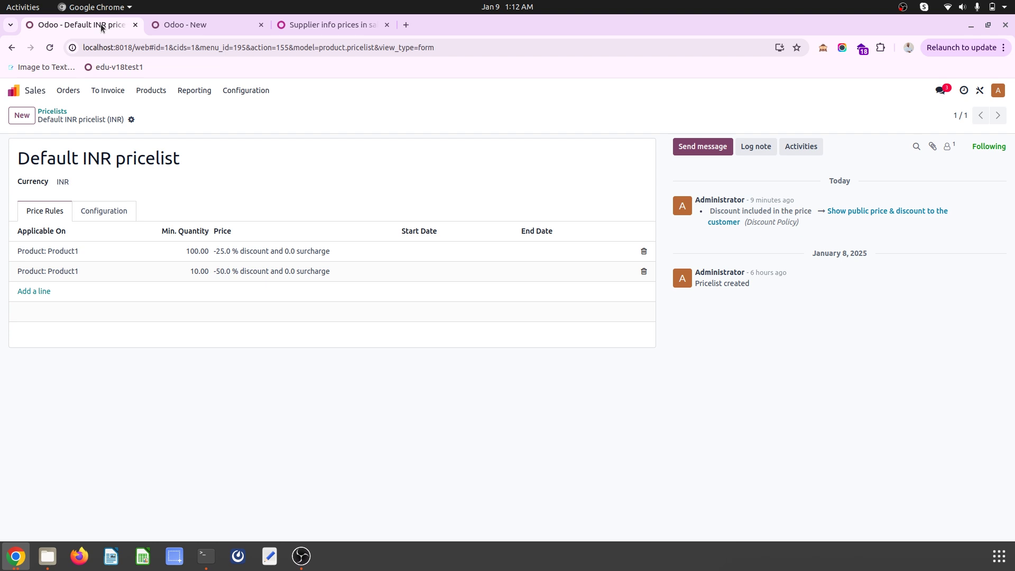
click(44, 292)
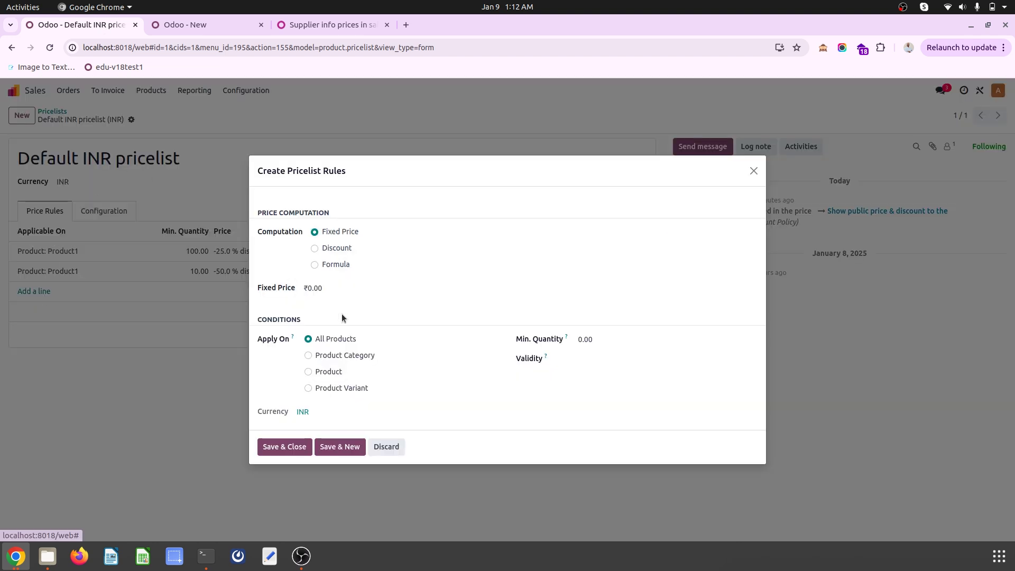
click(342, 265)
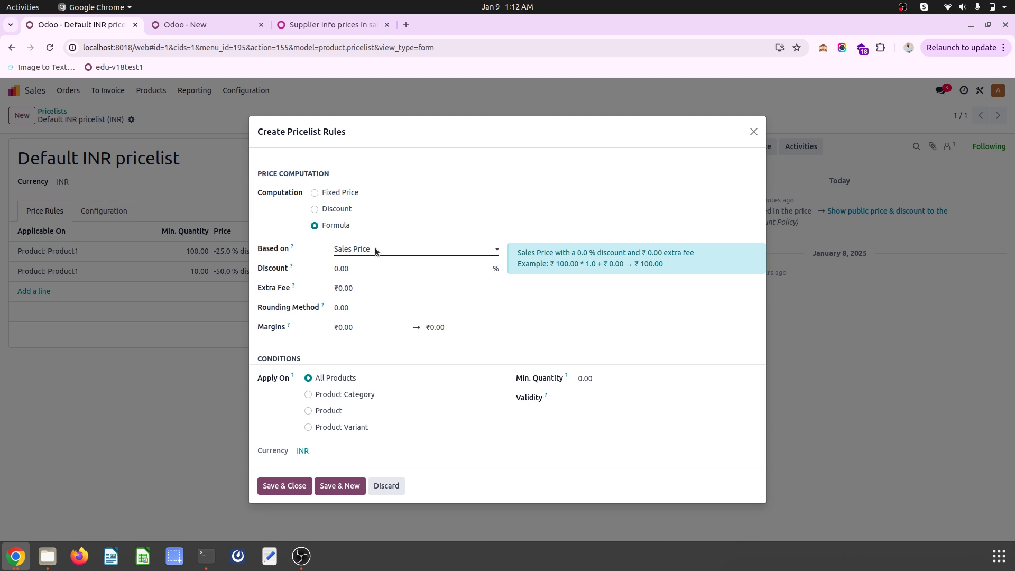
click(376, 251)
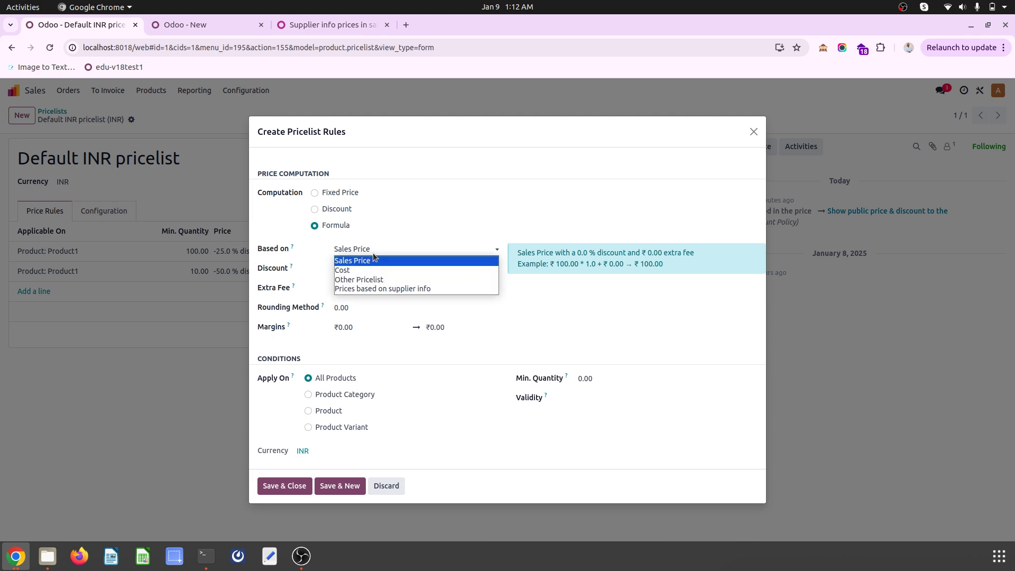
click(373, 254)
click(333, 25)
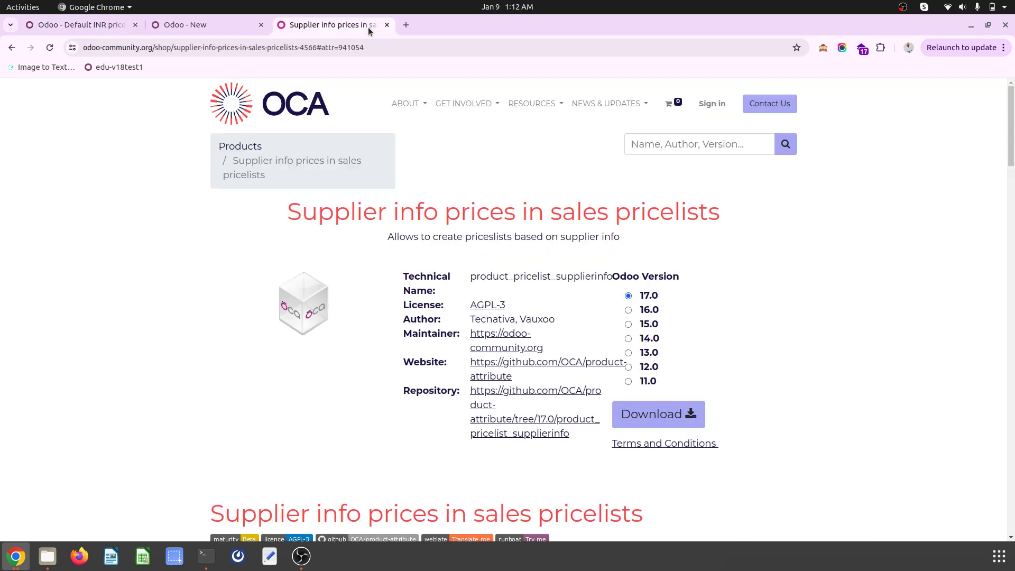
click(92, 25)
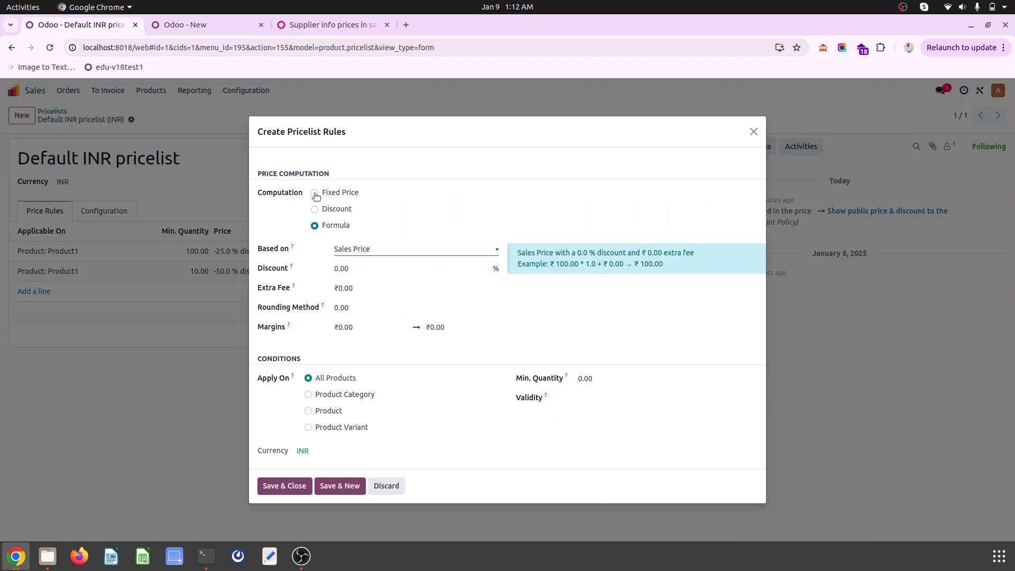
click(369, 253)
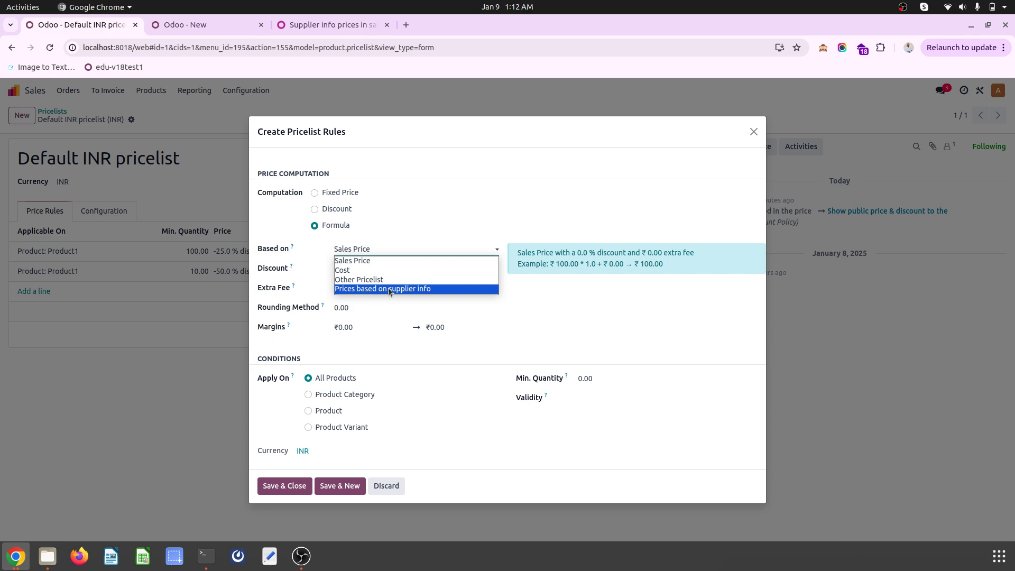
click(757, 135)
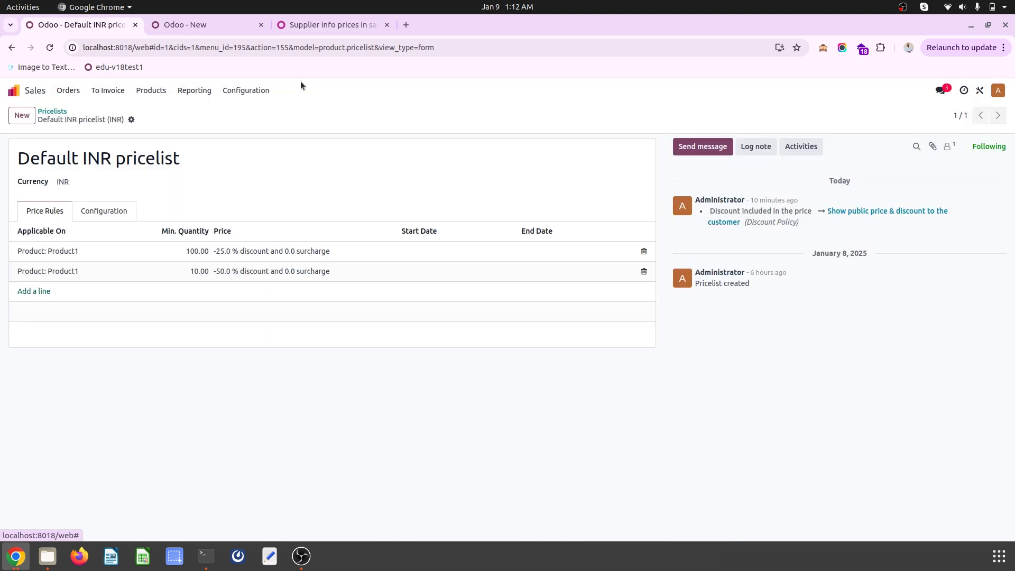
Open Product1's Purchase tab showing V1 at 100.00 for 10 units and 80.00 for 100
click(213, 23)
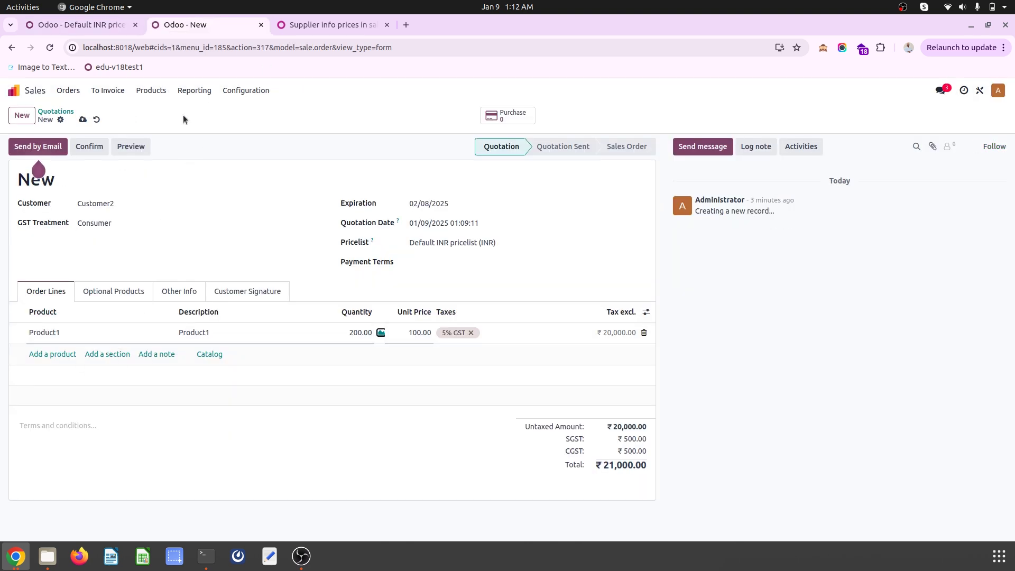
click(151, 90)
click(153, 109)
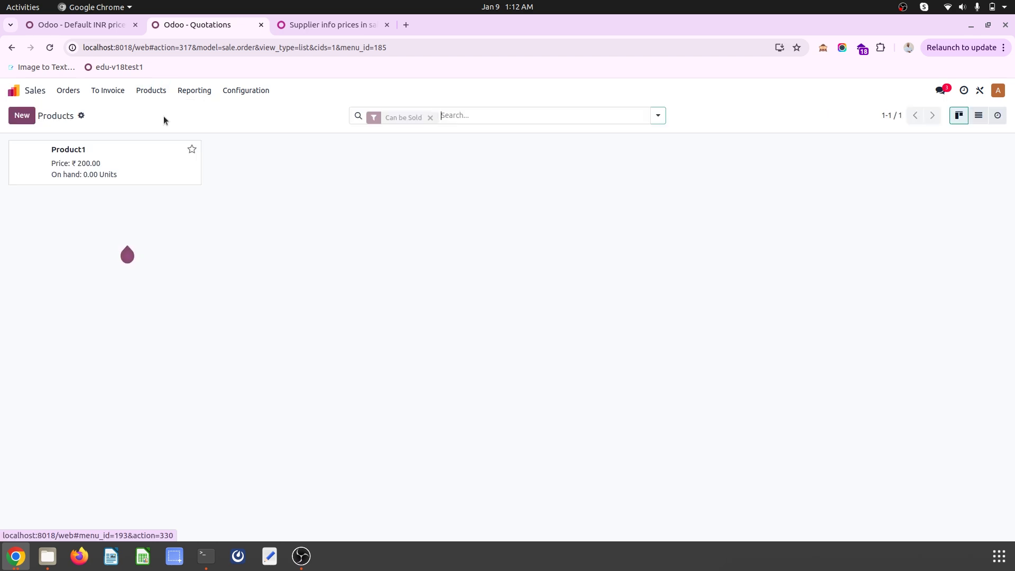
click(145, 168)
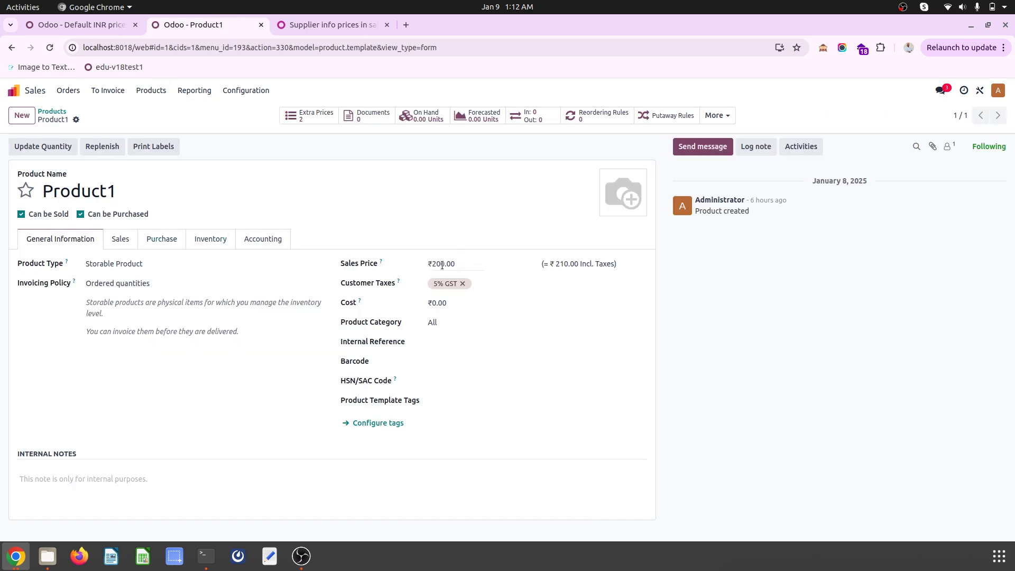
click(171, 239)
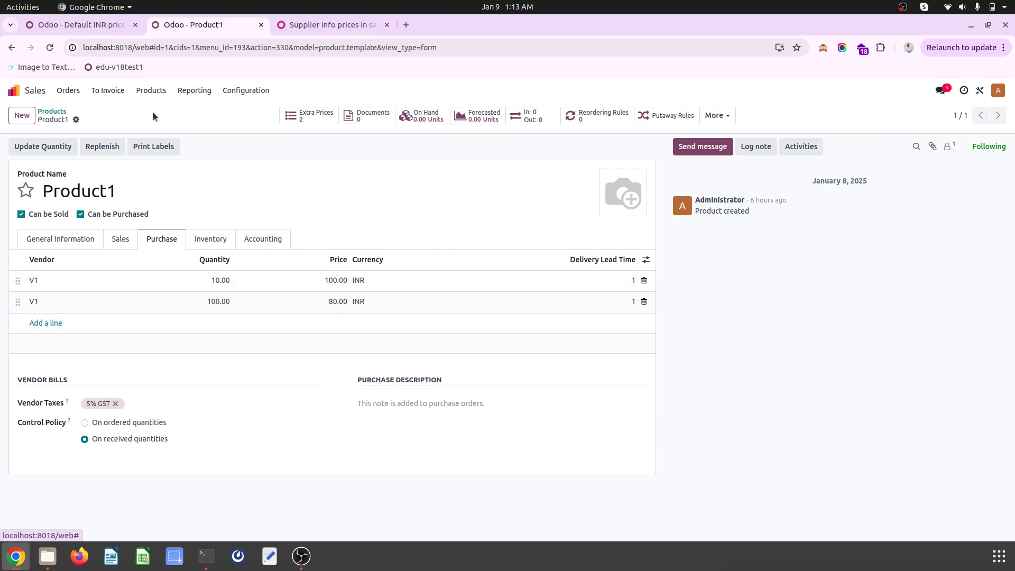
click(113, 7)
click(111, 25)
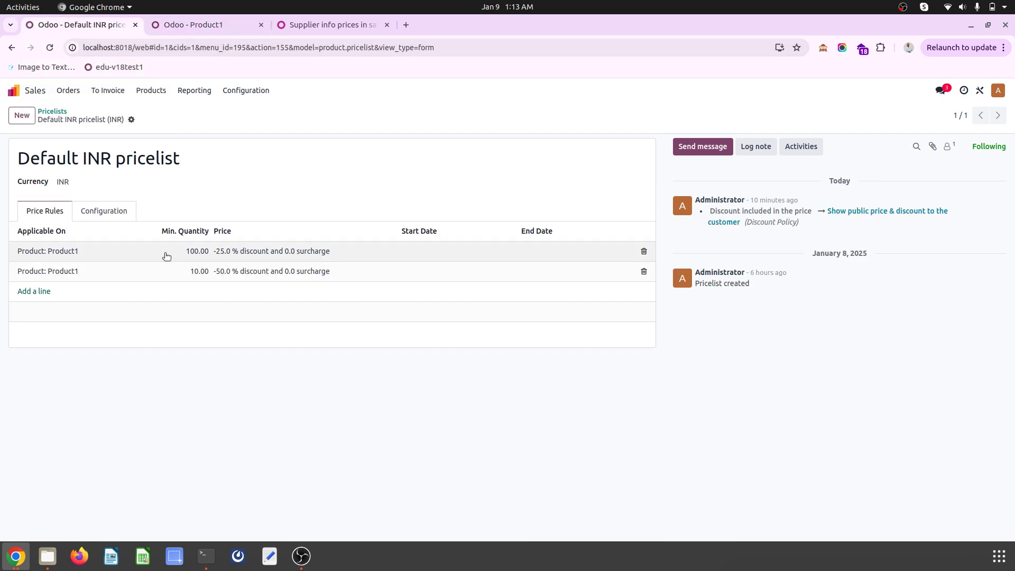
click(189, 256)
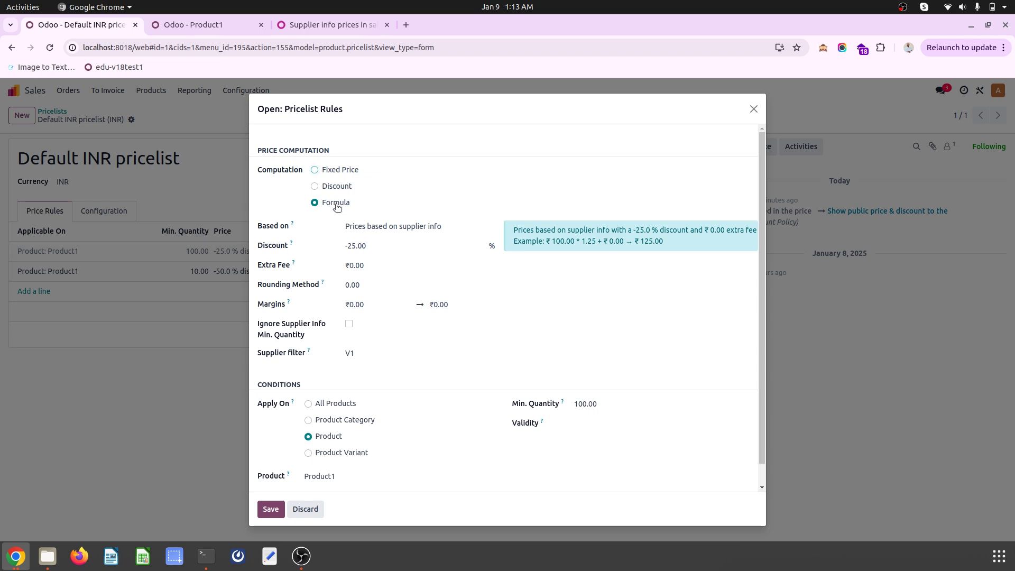
click(403, 227)
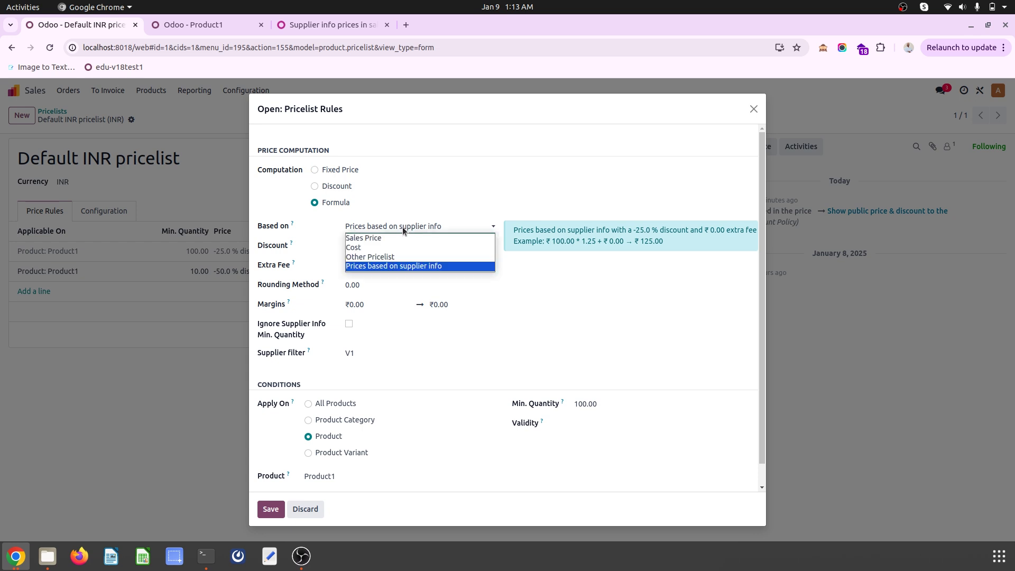
click(402, 227)
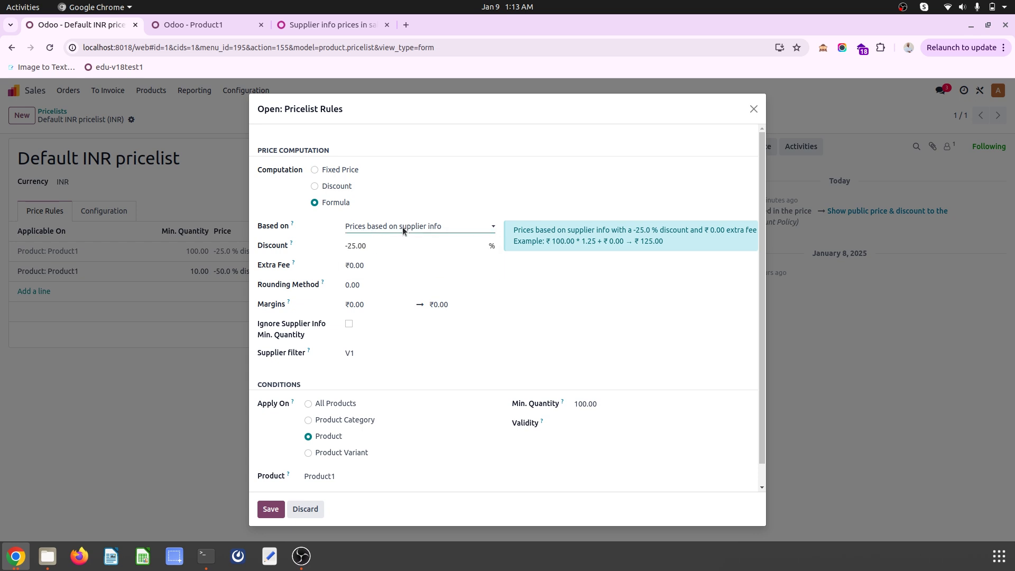
mouse_move(380, 353)
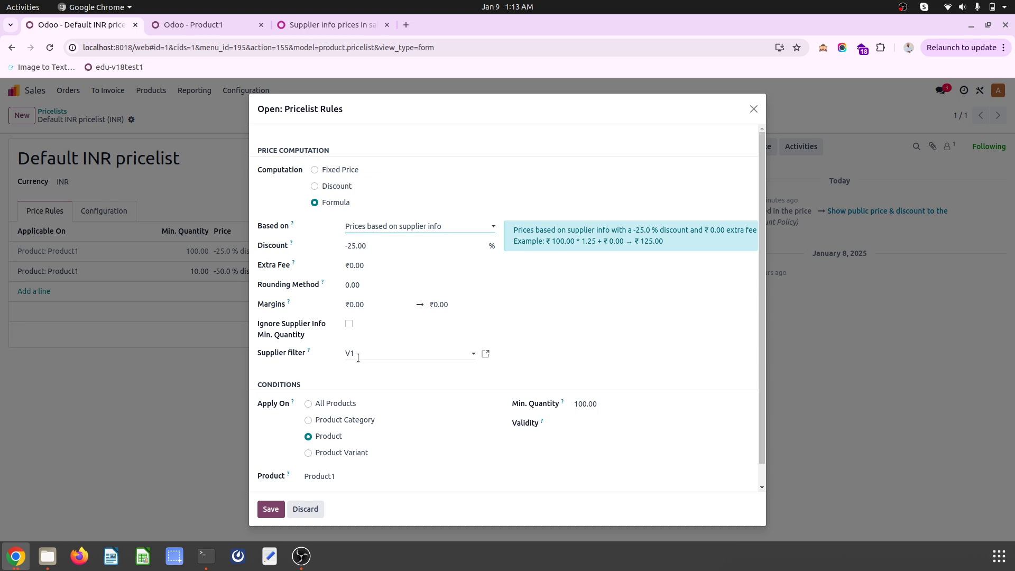
click(358, 358)
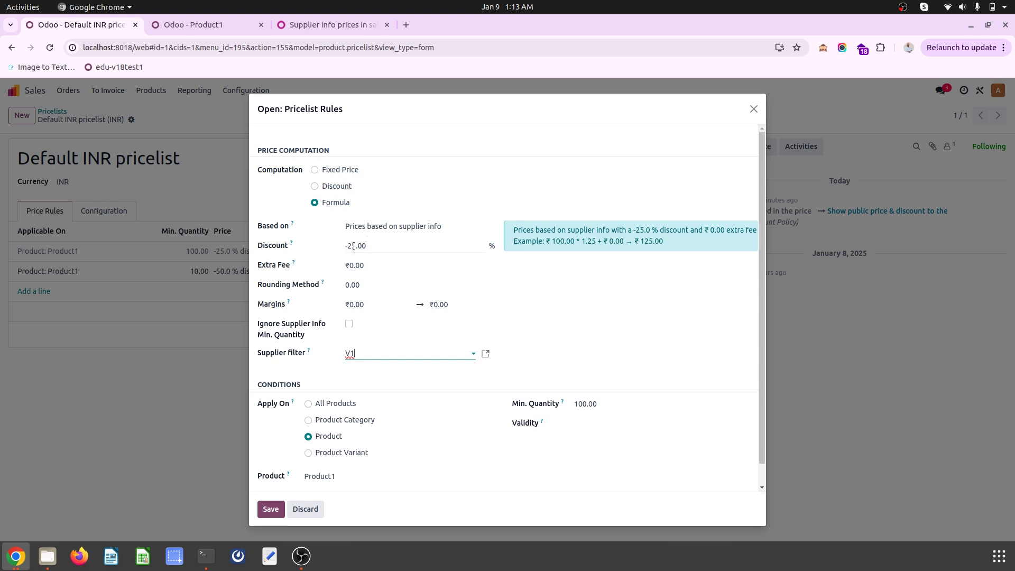
double_click(644, 245)
click(261, 510)
click(241, 273)
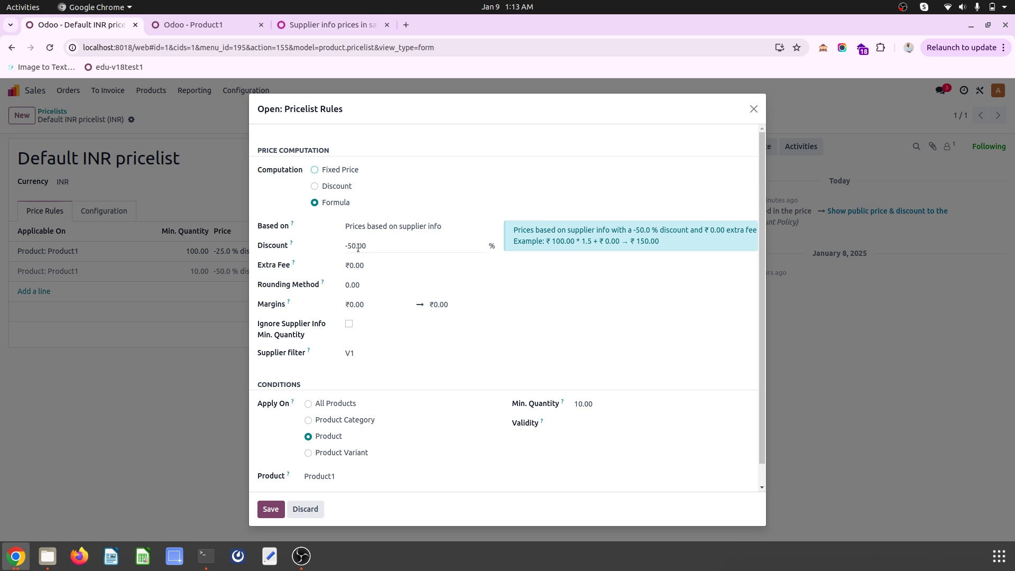
click(307, 509)
Reopen quotation S00015 and replace its Product1 line with a new one of quantity 10
click(207, 31)
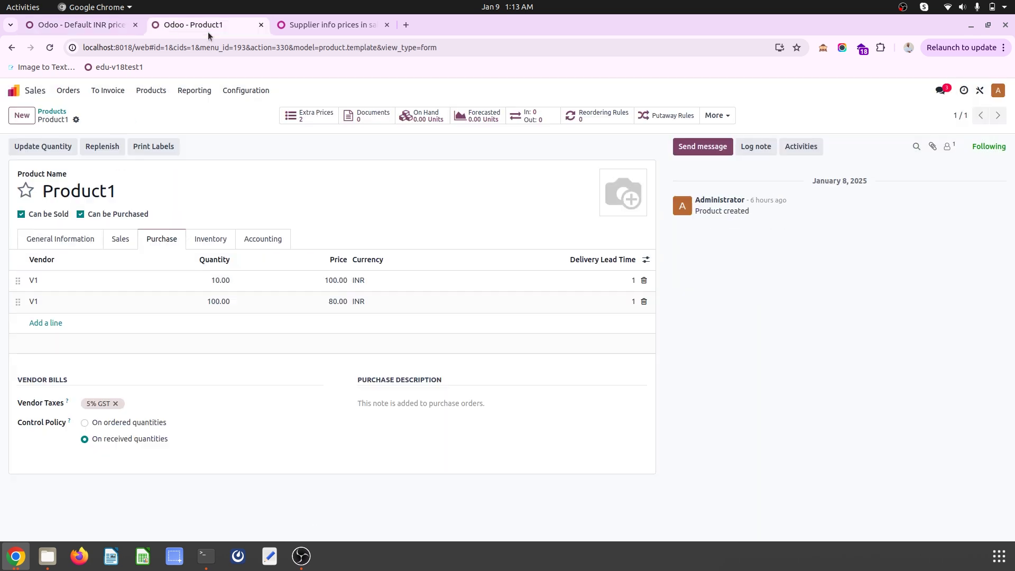
click(23, 90)
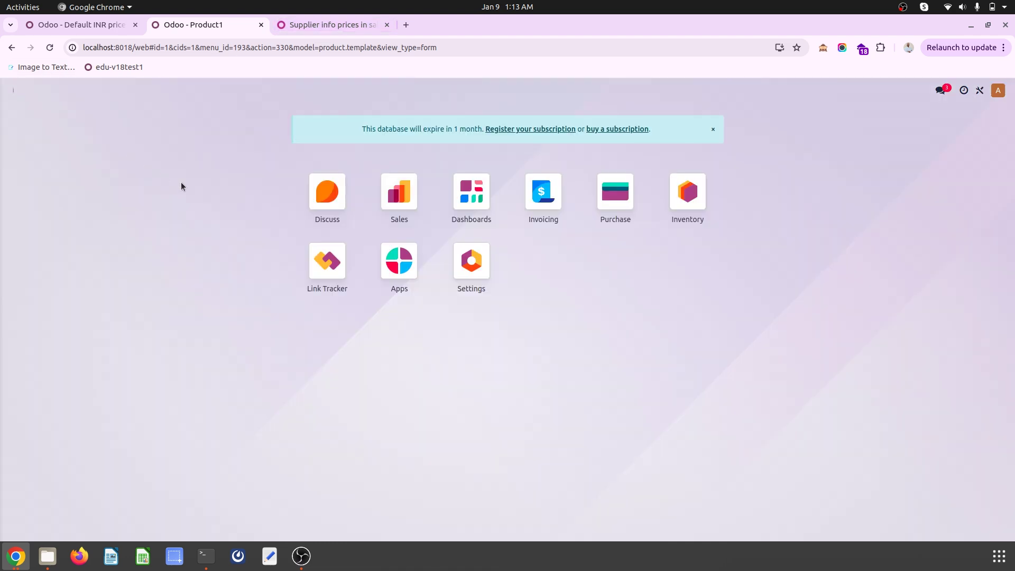
click(410, 204)
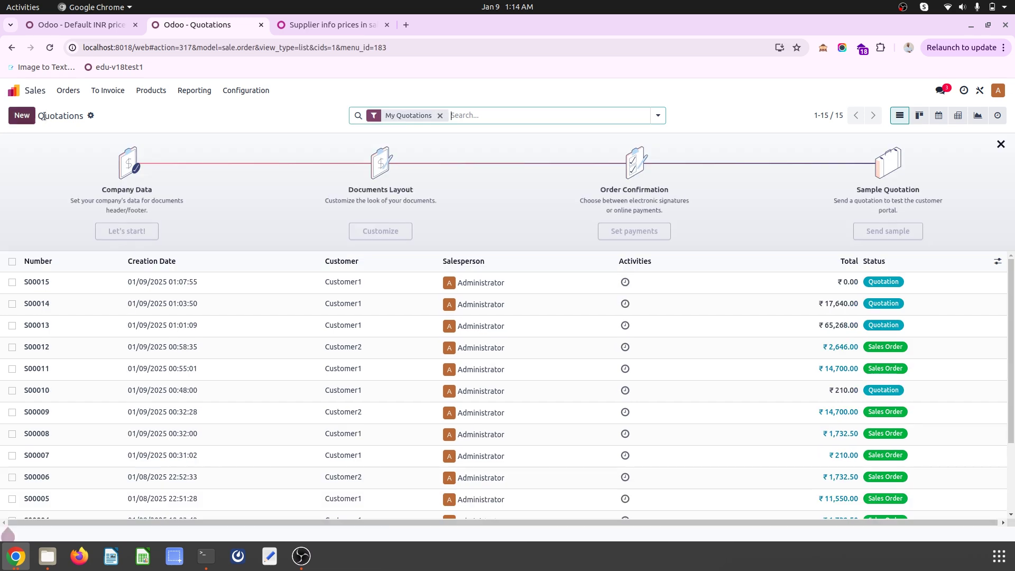
click(833, 282)
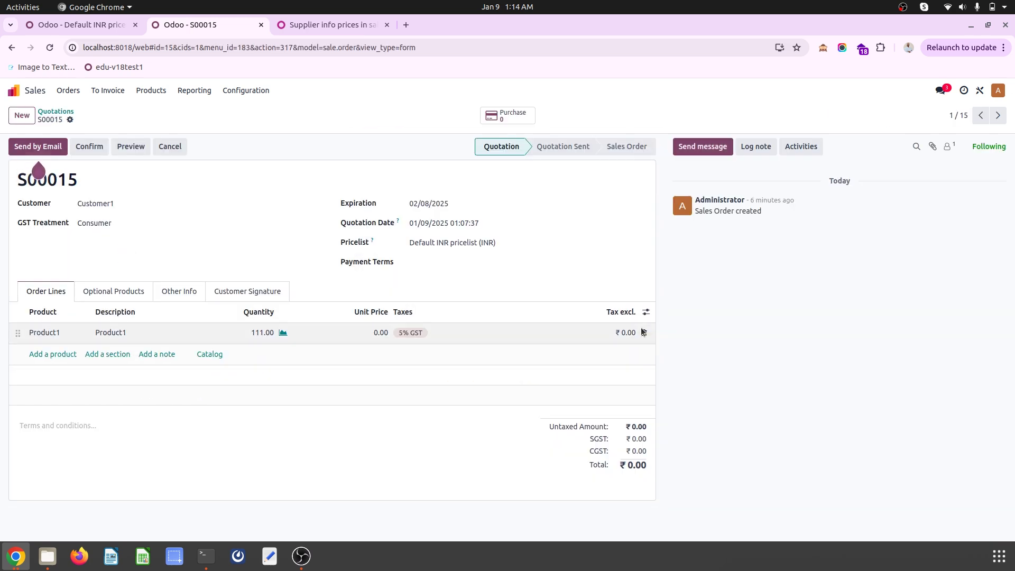
click(646, 333)
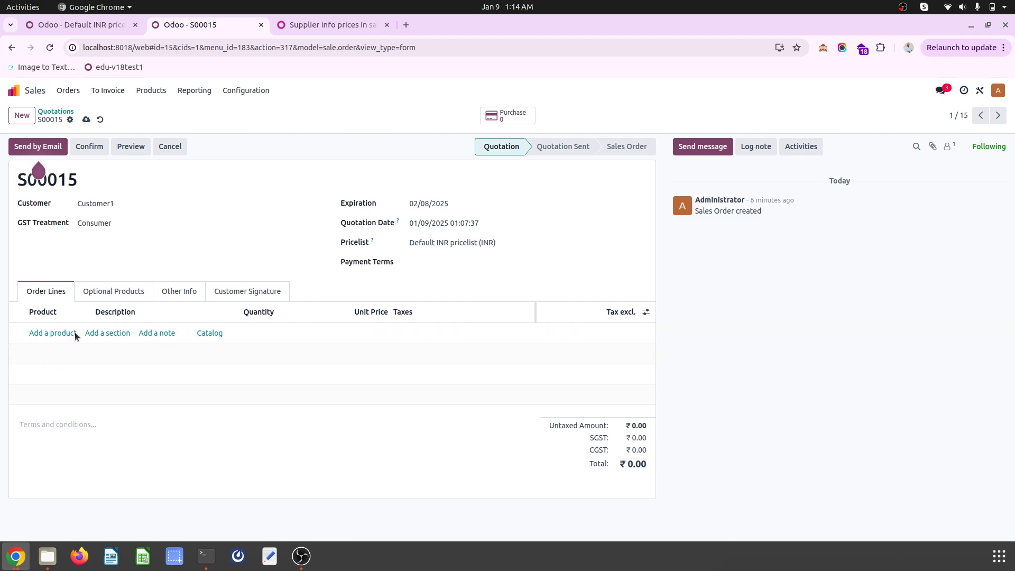
click(42, 333)
click(54, 347)
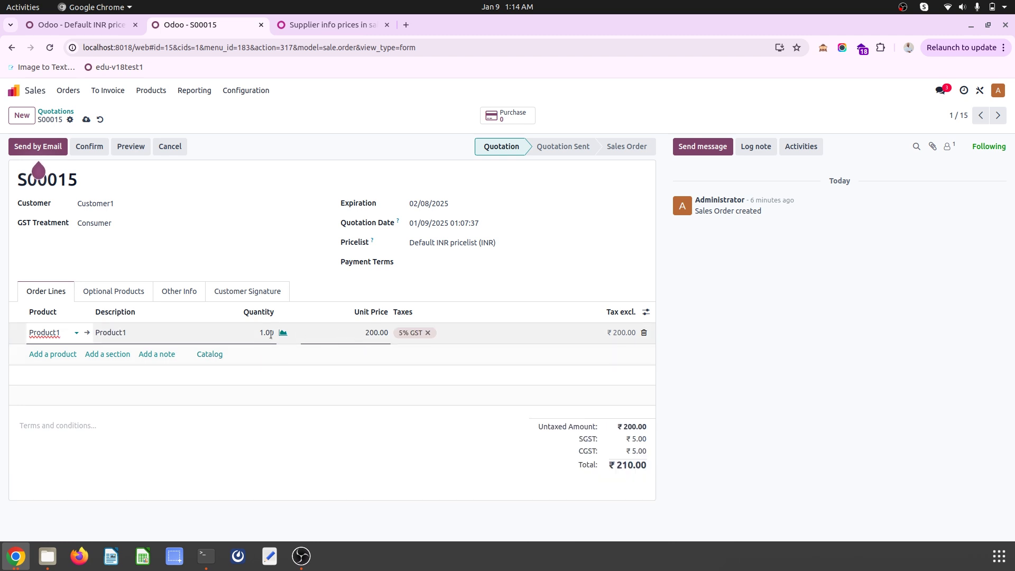
click(248, 332)
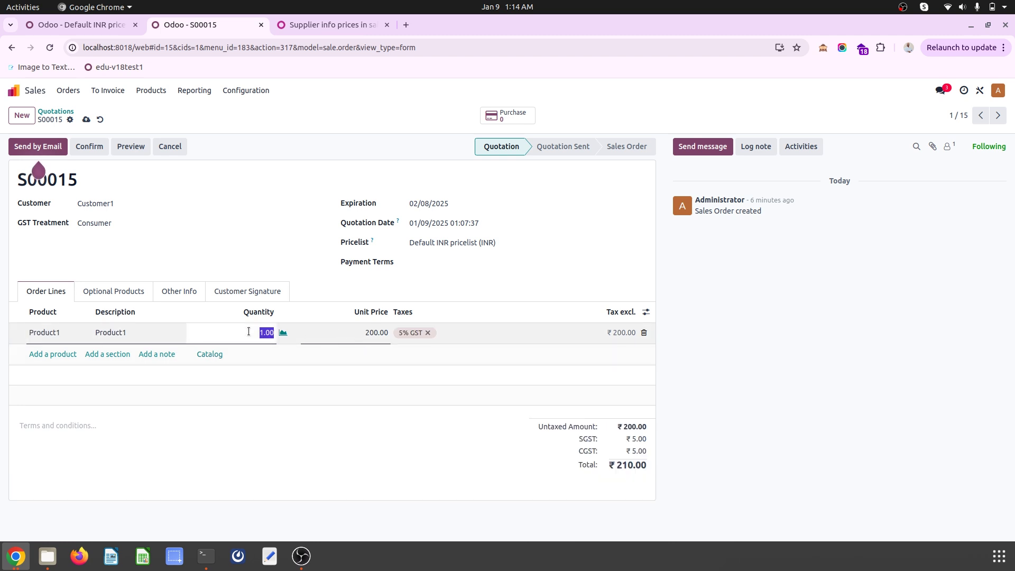
text(10)
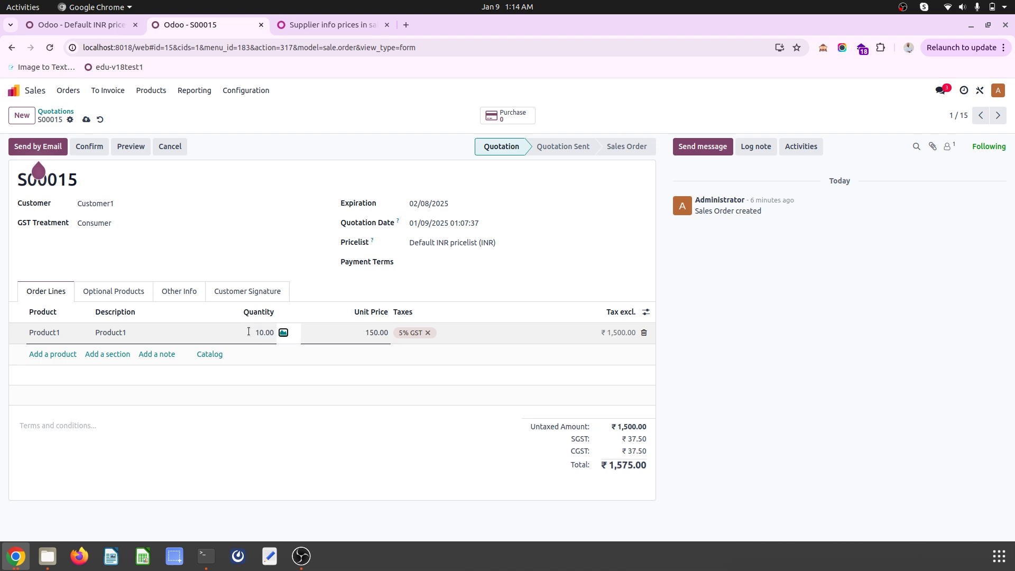
click(249, 332)
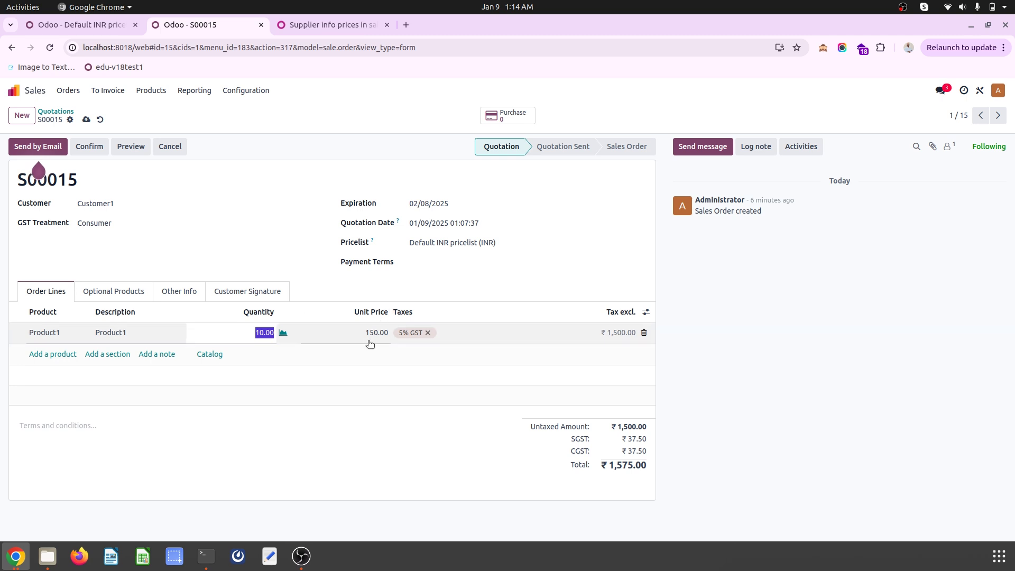
Glance at the Default INR pricelist, duplicate the quotation tab, and show Product1's vendor prices there
click(89, 25)
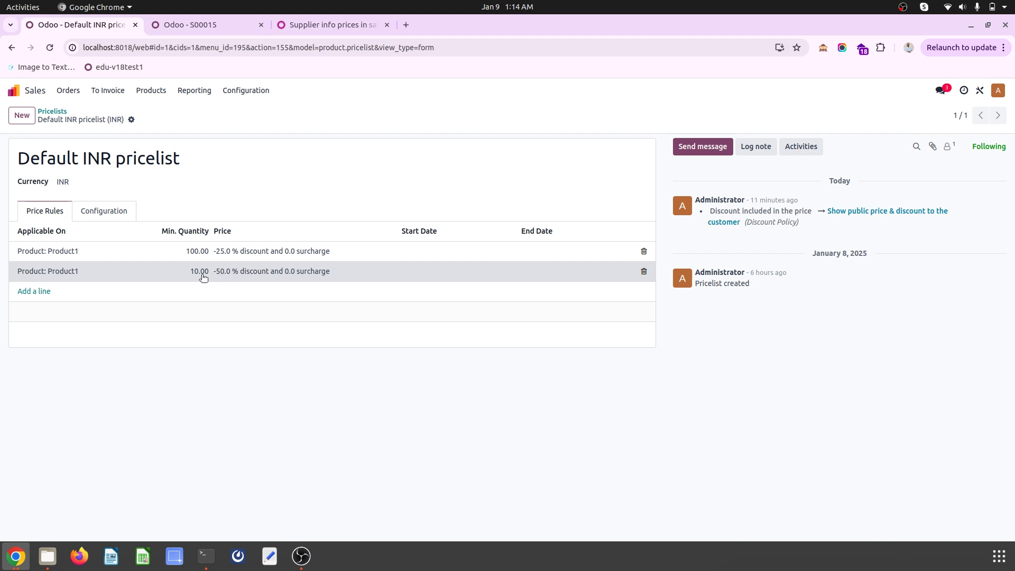
mouse_move(191, 25)
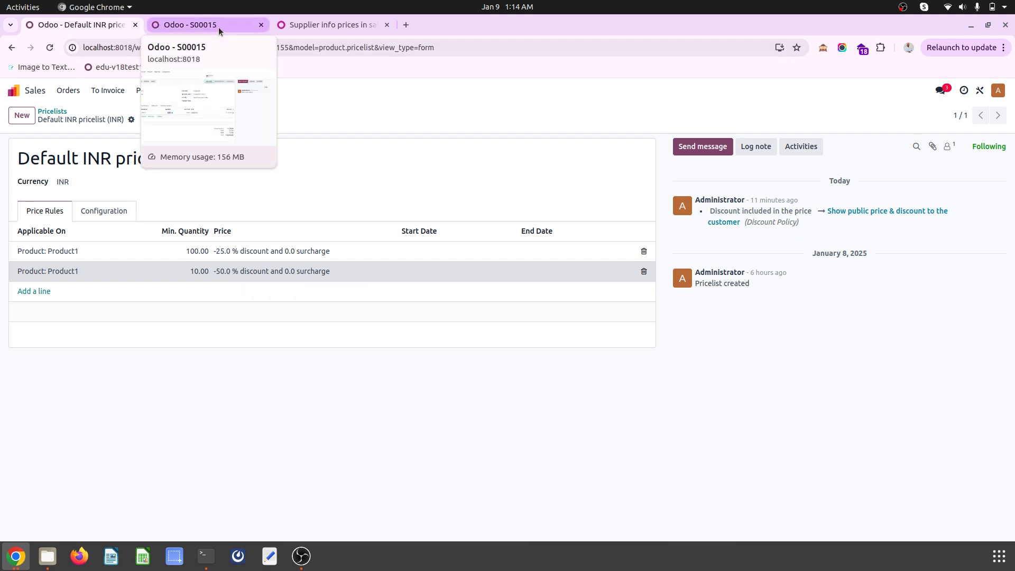
click(218, 27)
right_click(218, 27)
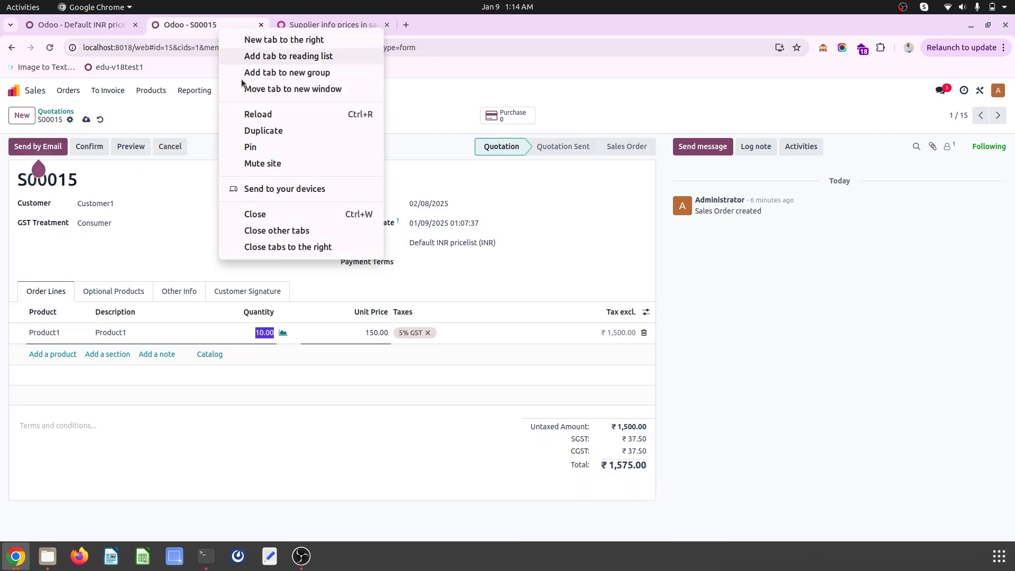
click(264, 130)
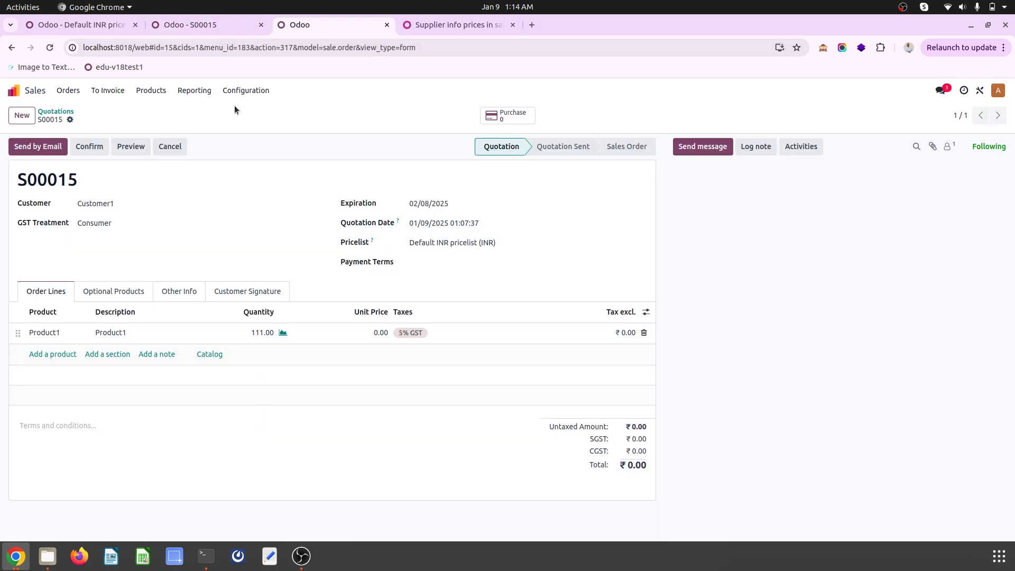
click(150, 90)
click(158, 111)
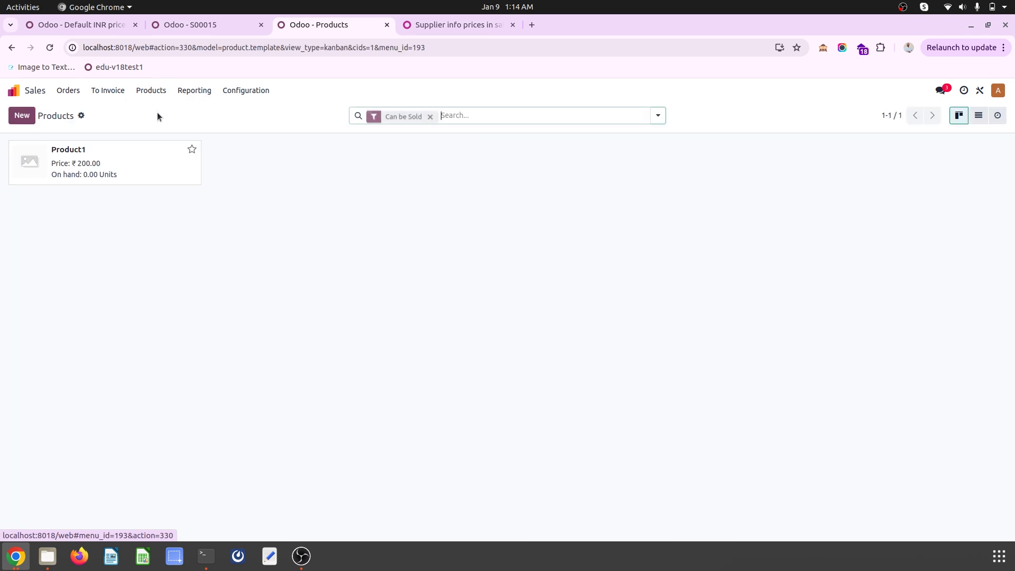
click(134, 168)
click(166, 243)
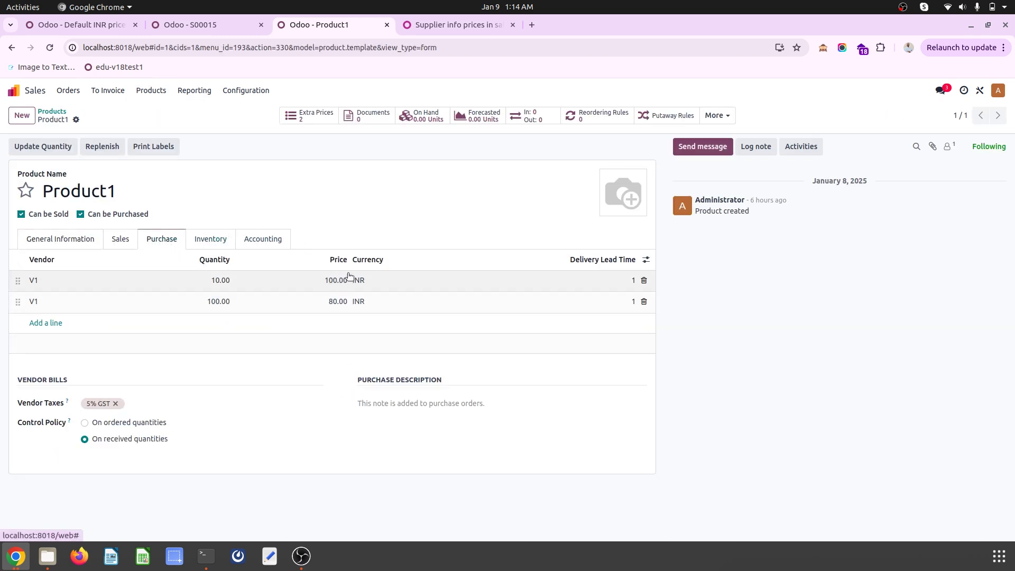
Set S00015's quantity to 100, then recheck vendor prices, pricelist rules and Product1's tabs
click(179, 25)
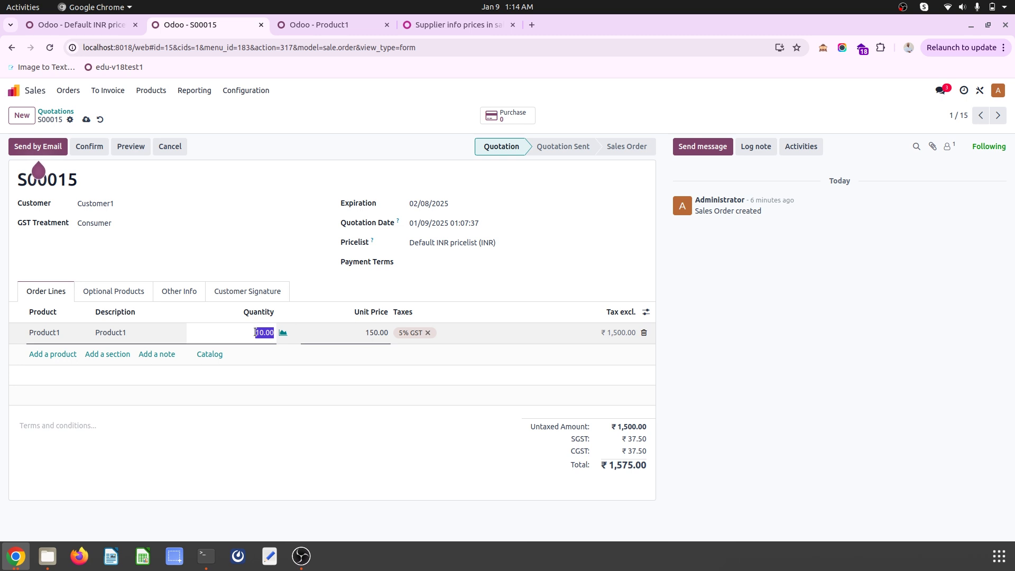
text(100)
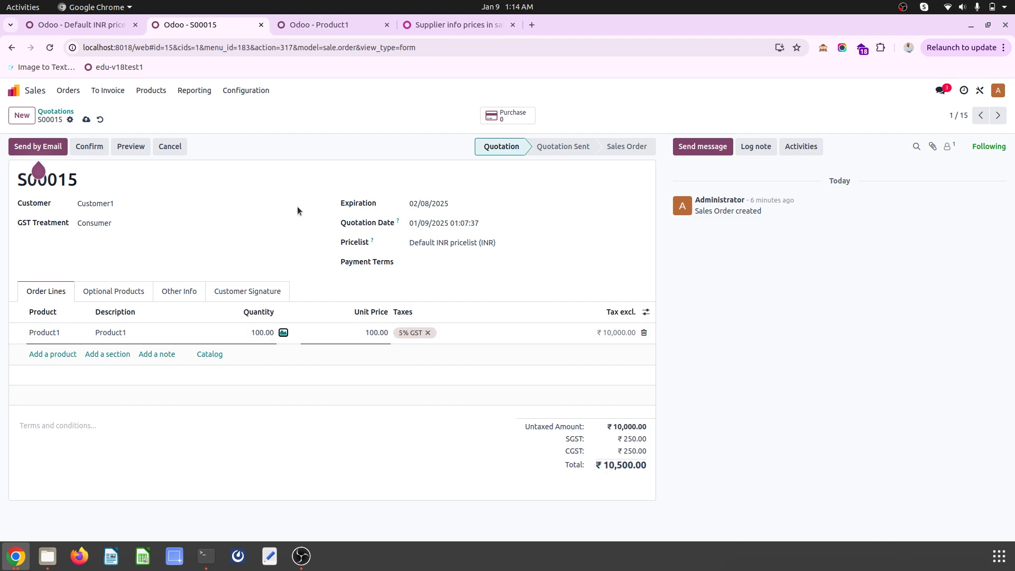
click(318, 26)
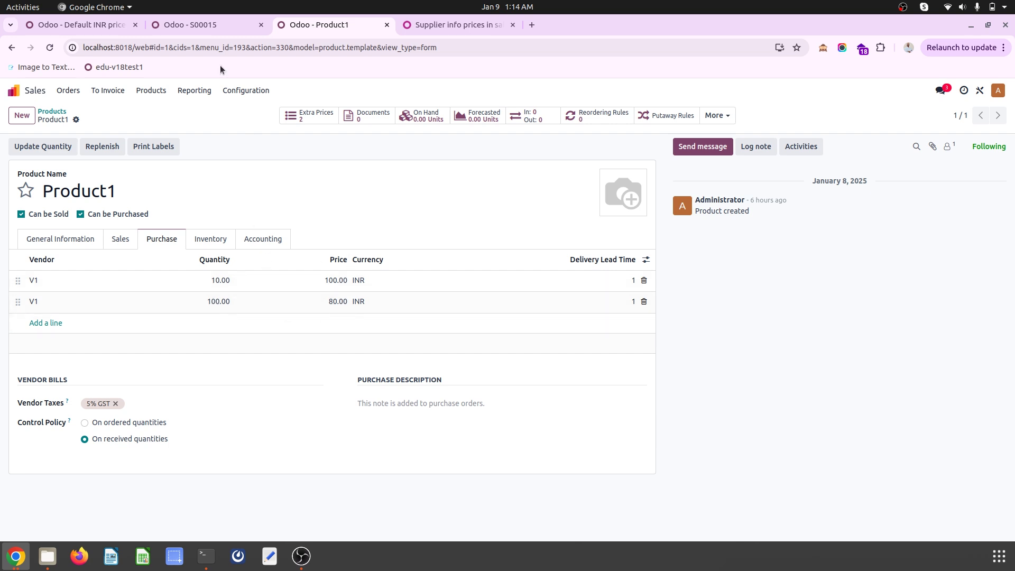
click(111, 21)
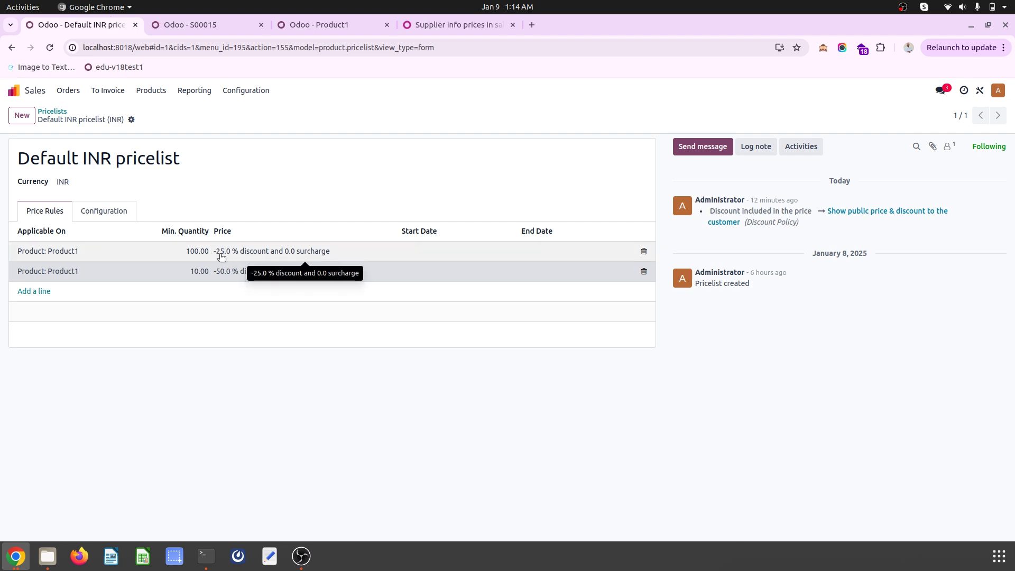
mouse_move(305, 231)
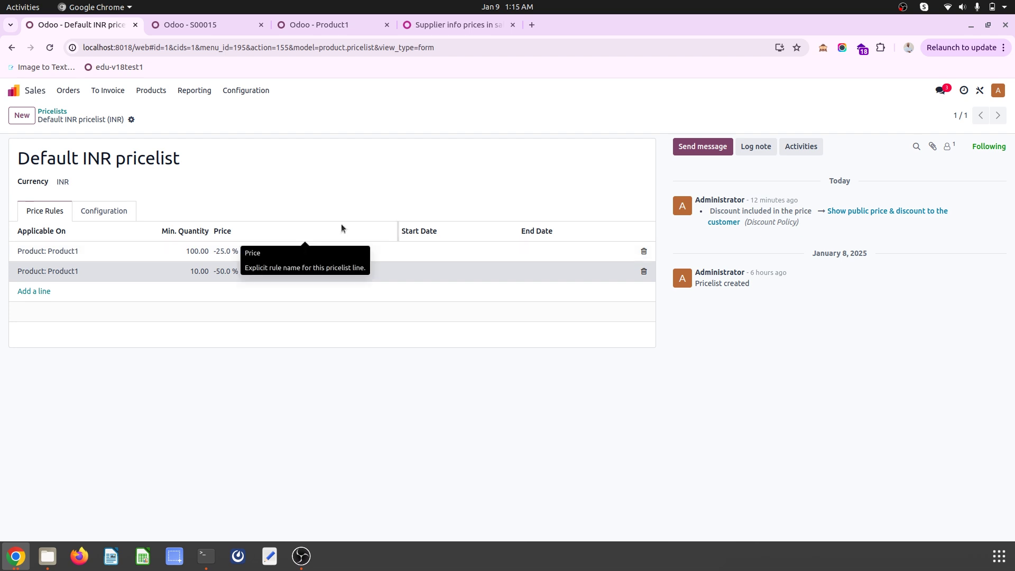
click(328, 24)
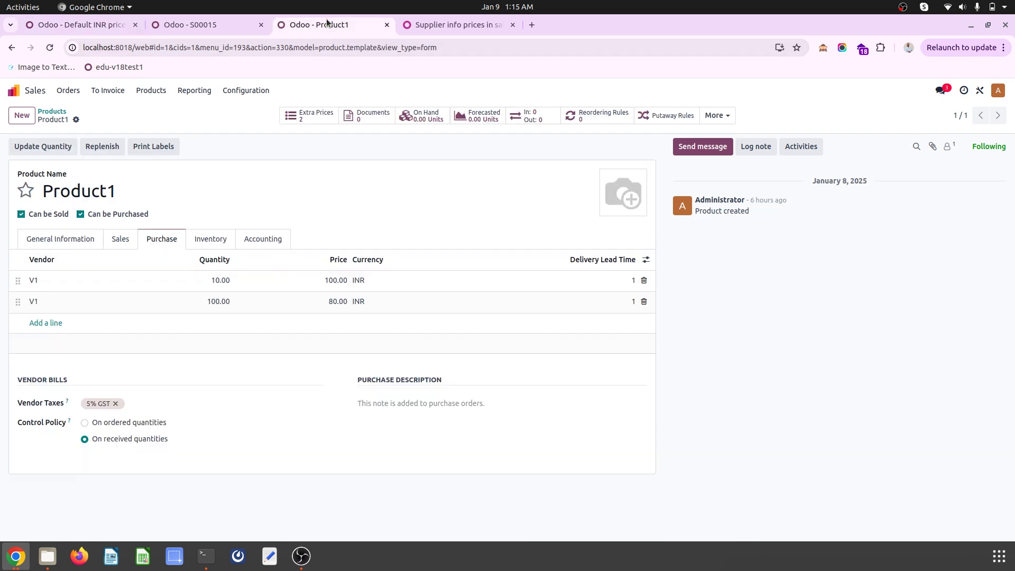
click(217, 239)
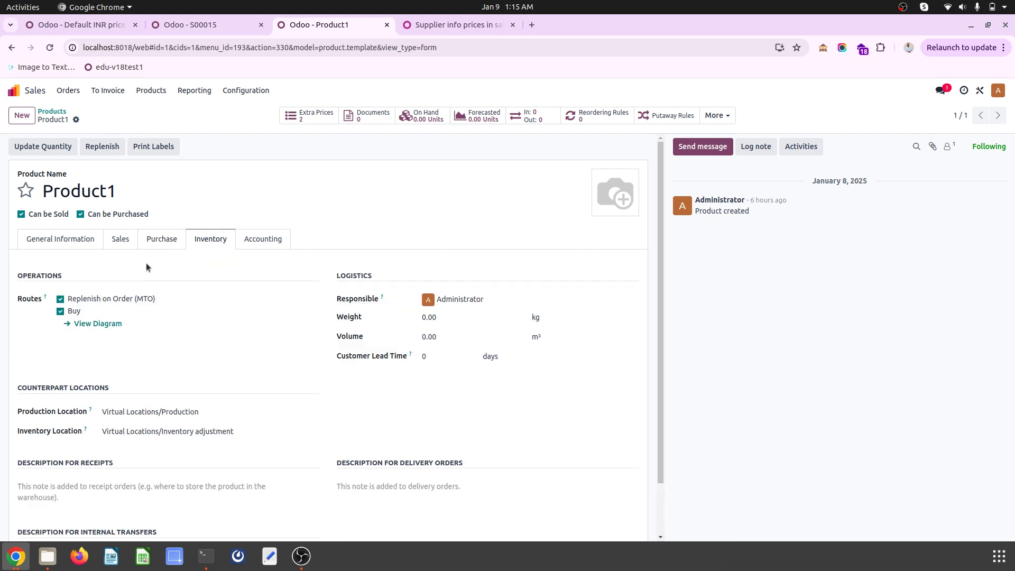
click(65, 241)
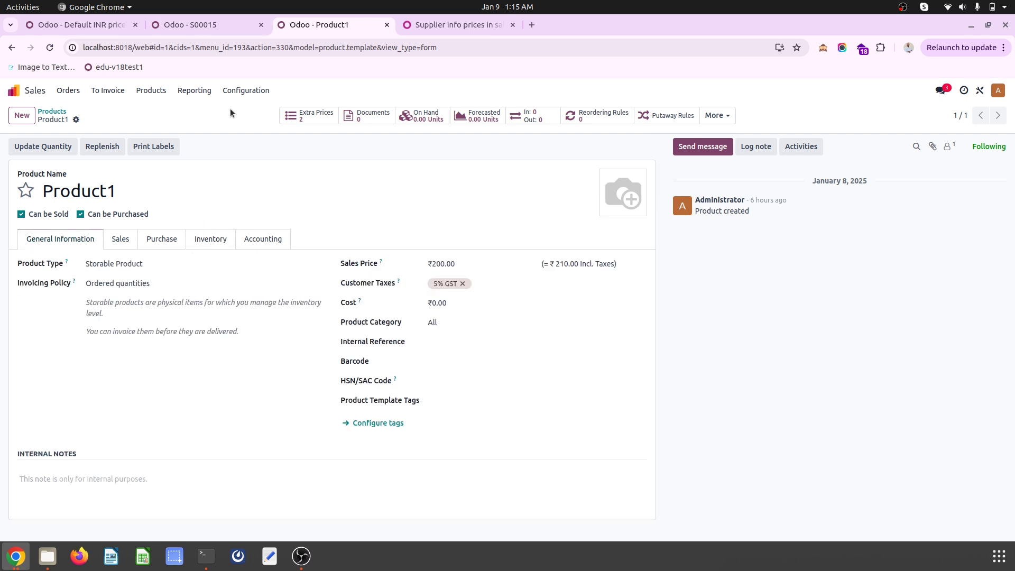
click(177, 24)
Confirm S00015 at 15 units, then confirm its purchase order P00011 at 100.00 per unit
click(256, 332)
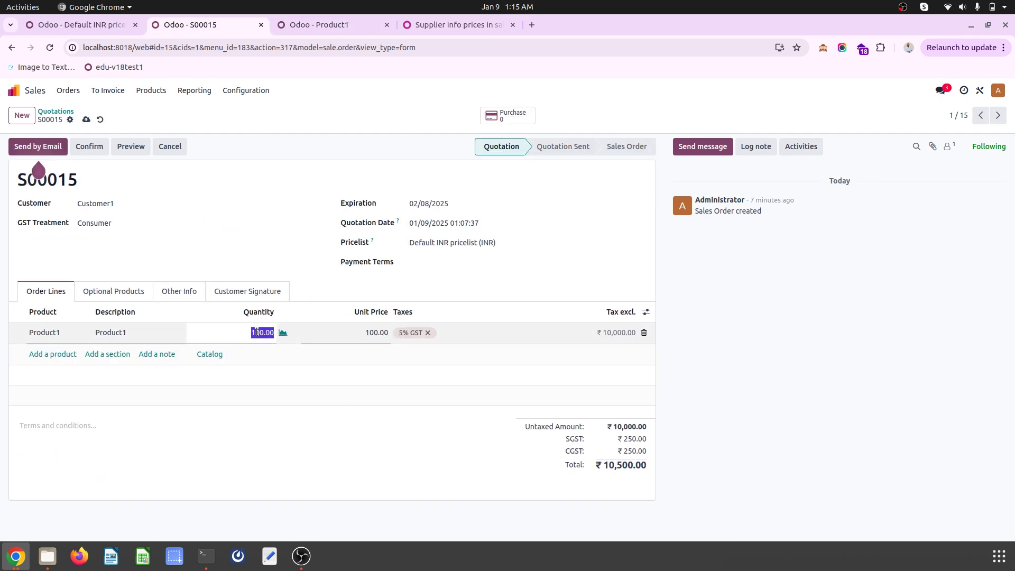
text(15)
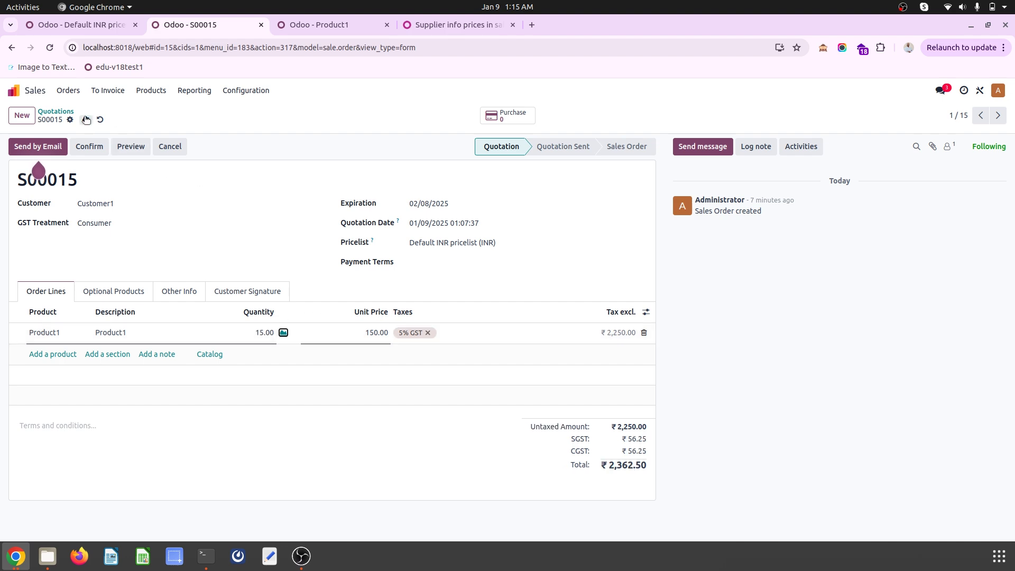
click(91, 146)
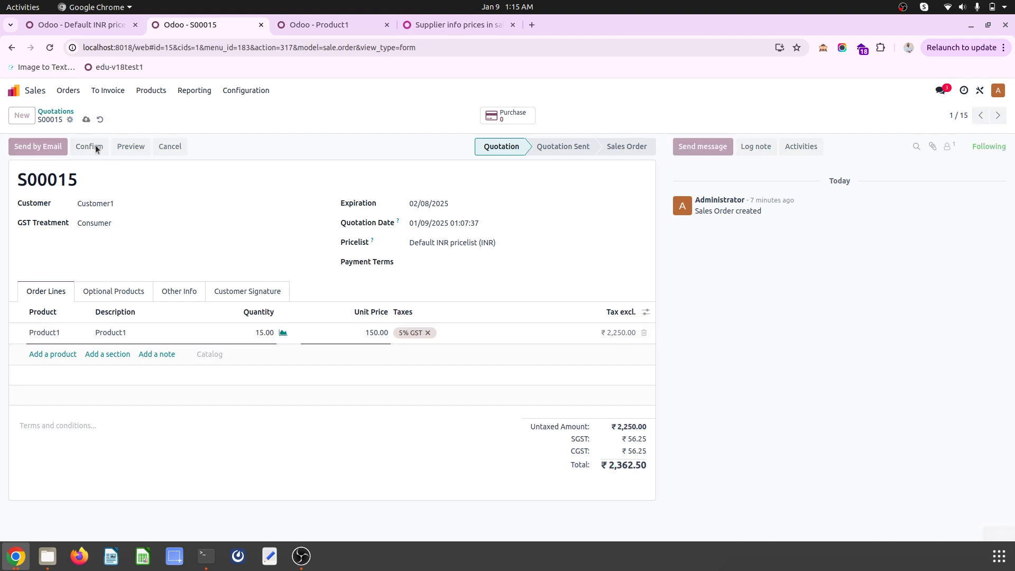
click(525, 117)
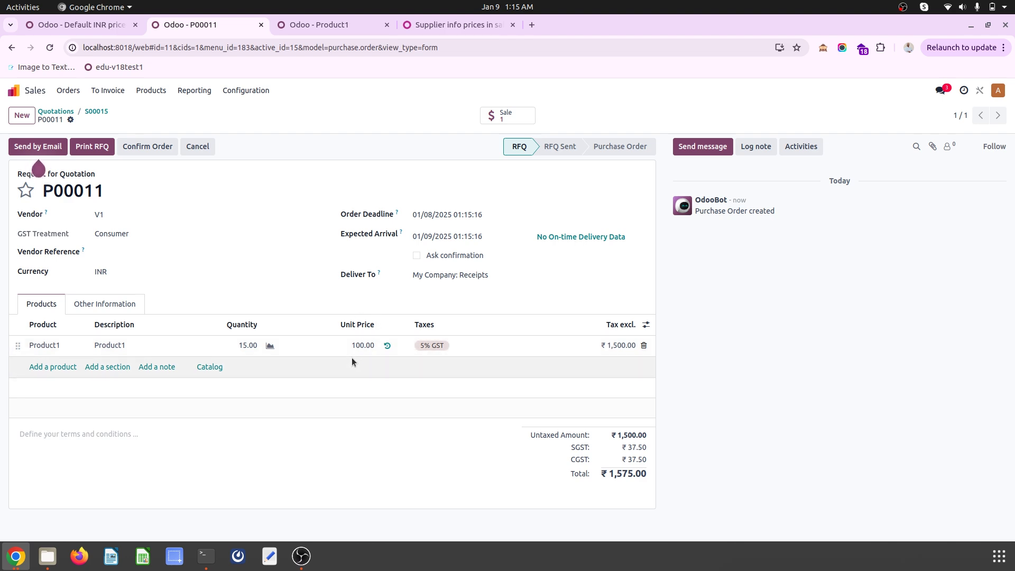
mouse_move(198, 215)
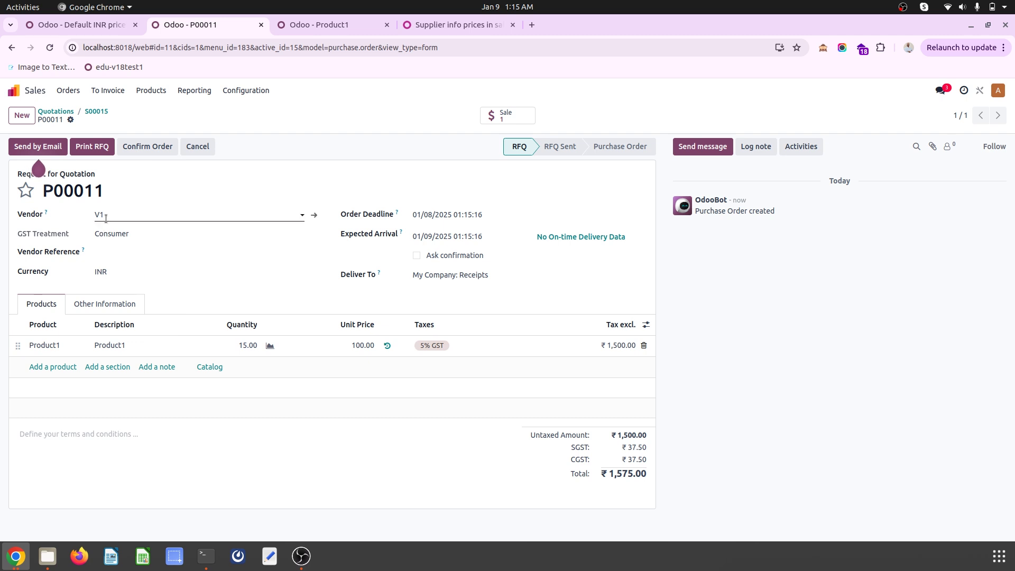
click(136, 146)
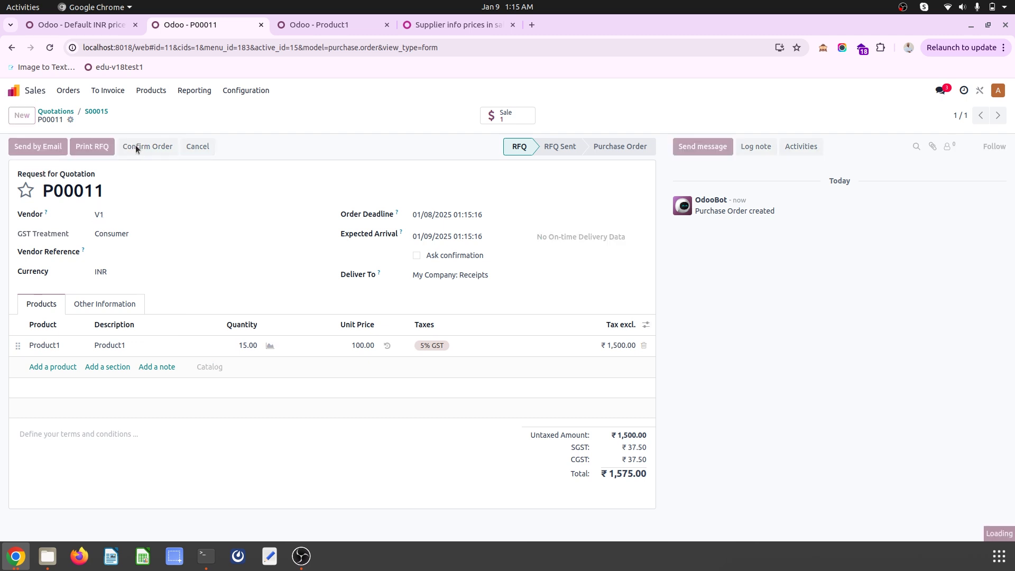
Create and save a new quotation for Customer2 with 200 units of Product1
click(90, 113)
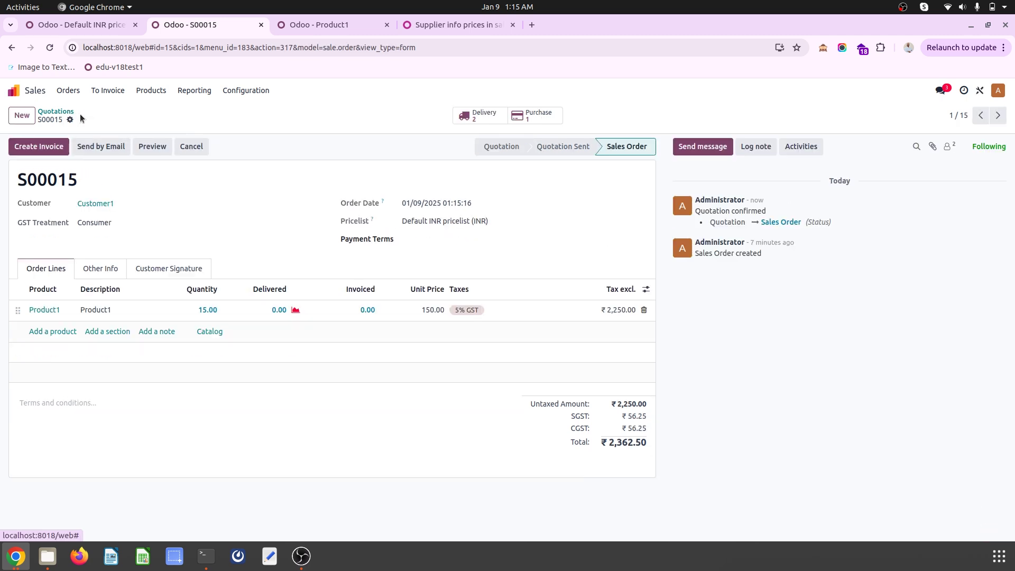
click(135, 206)
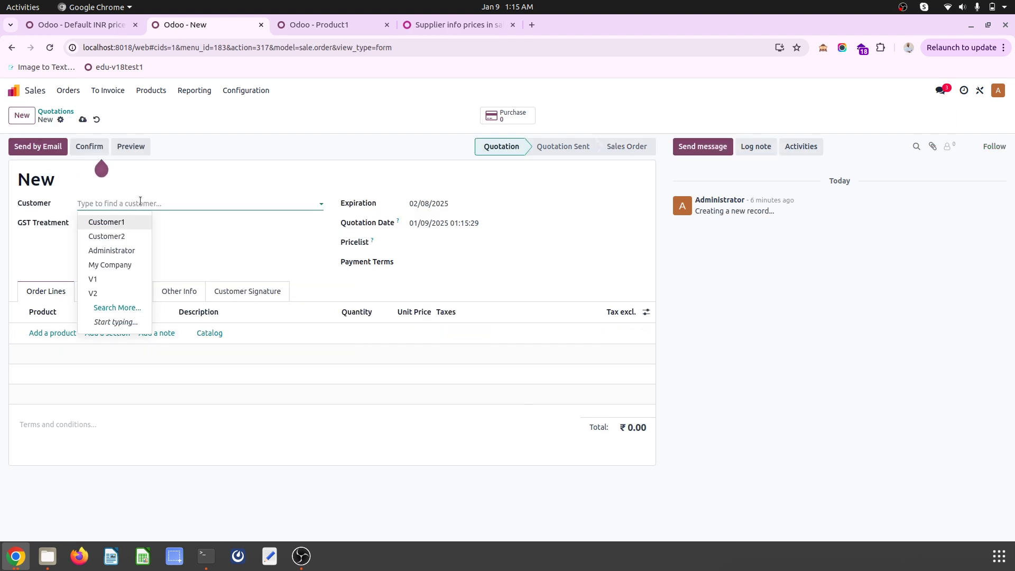
click(135, 234)
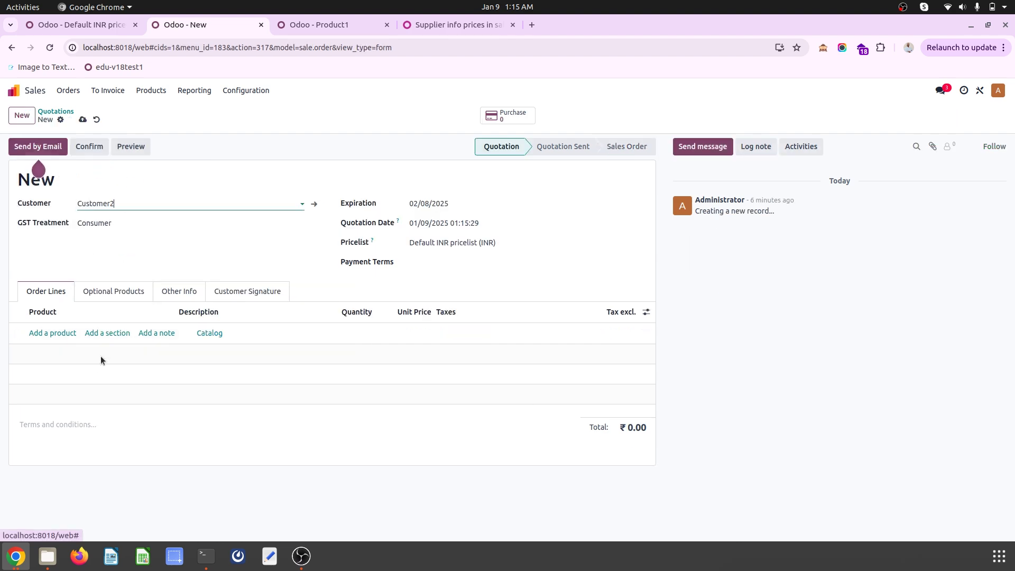
click(64, 333)
click(73, 352)
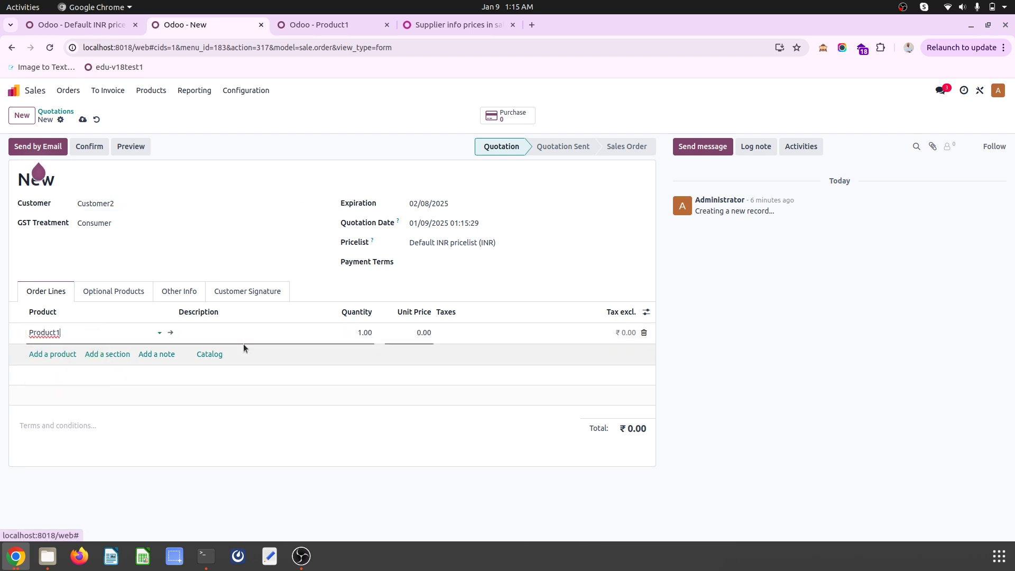
click(355, 331)
text(200)
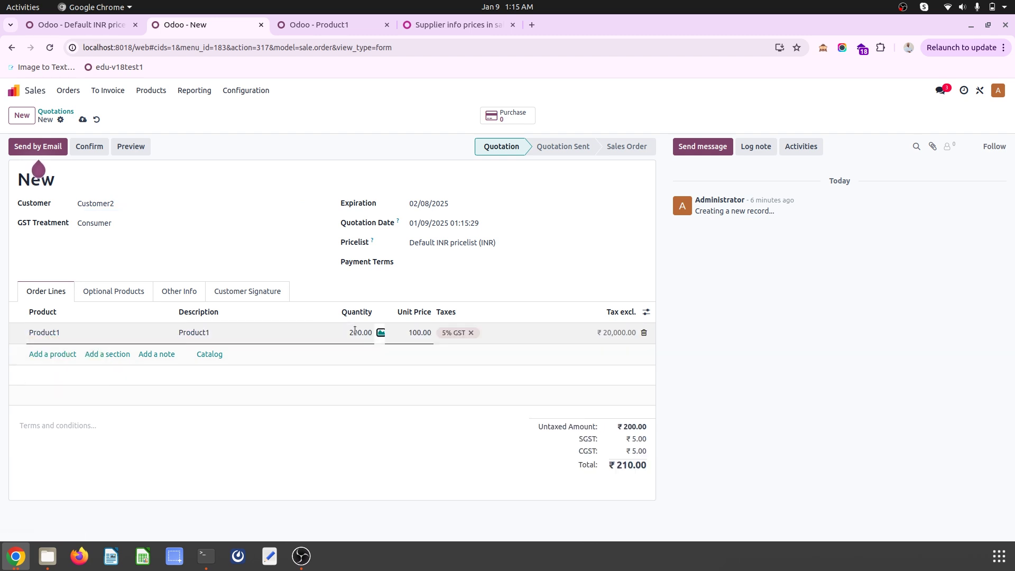
click(177, 199)
click(84, 121)
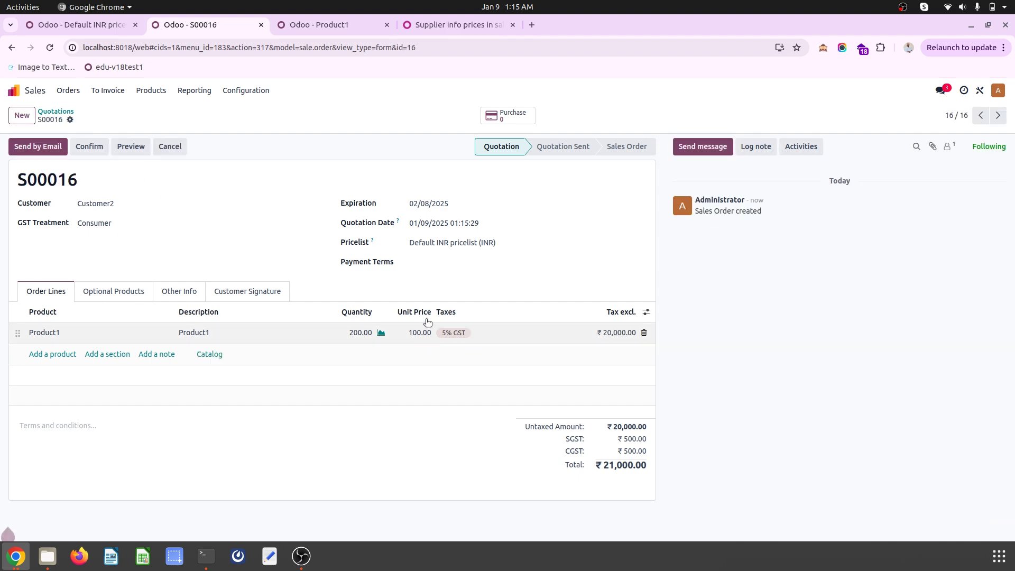
Confirm S00016, verify Product1's vendor prices, and confirm purchase order P00012 at 80.00
click(89, 147)
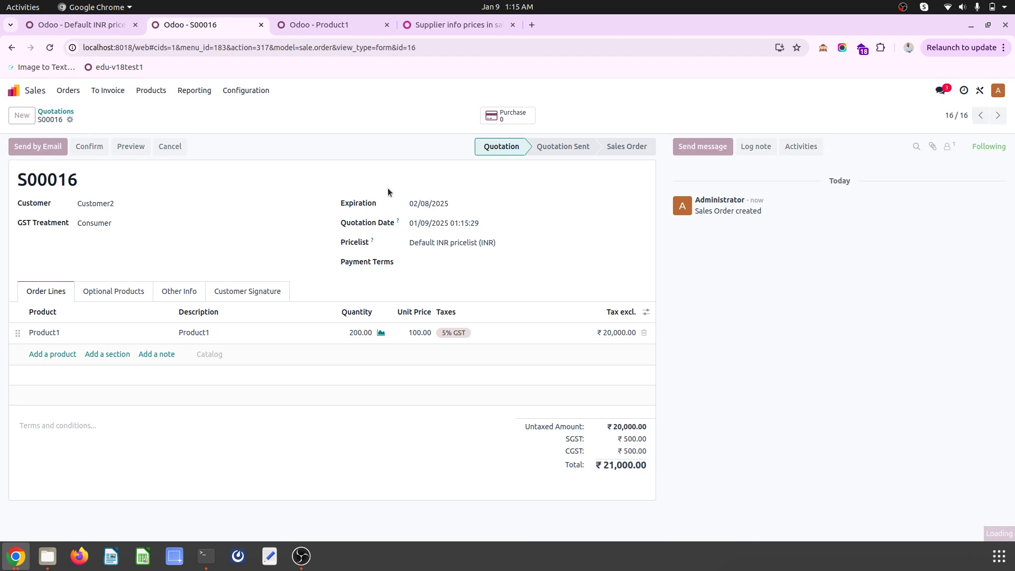
click(516, 117)
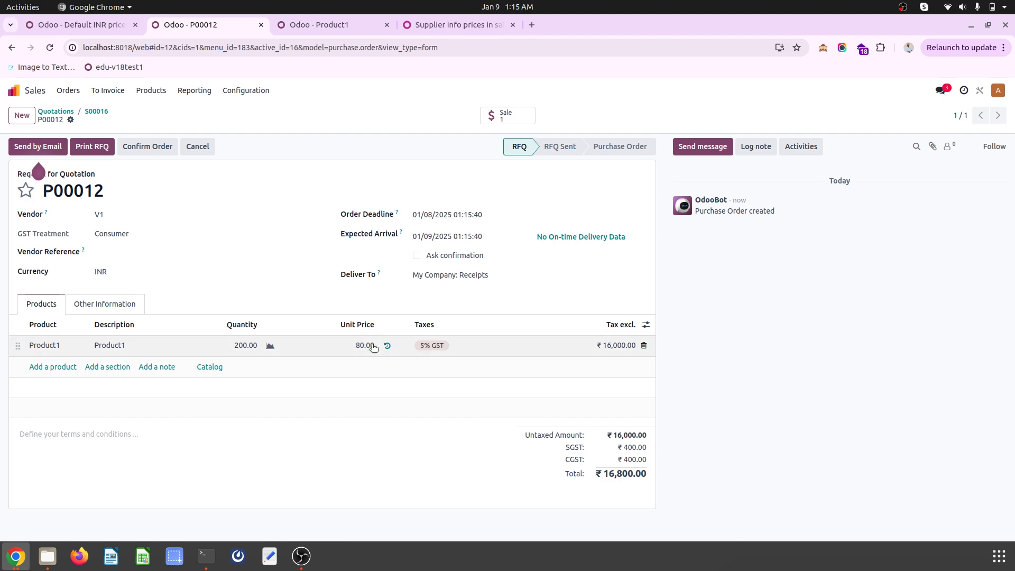
click(345, 24)
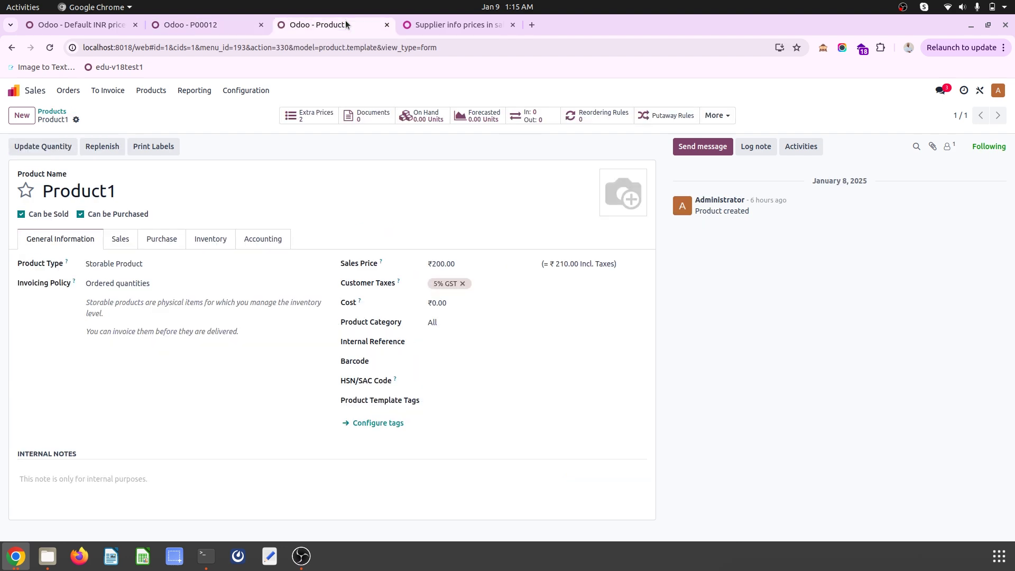
click(178, 239)
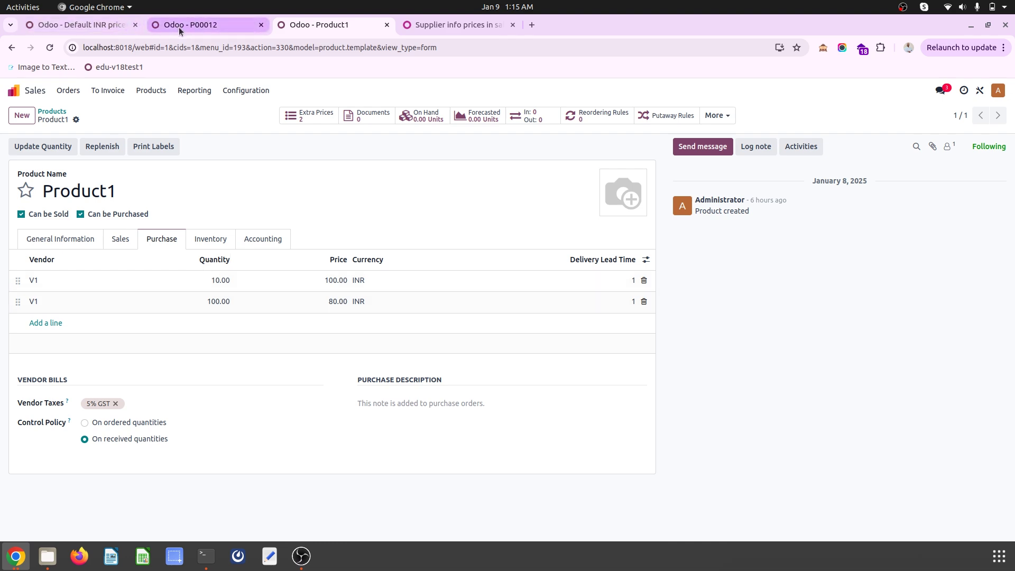
click(178, 27)
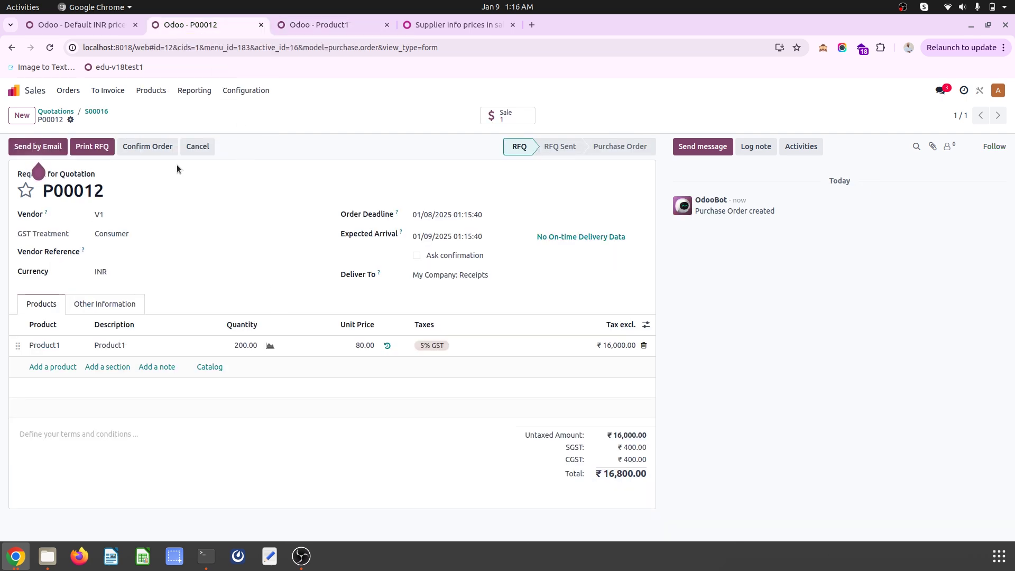
click(170, 146)
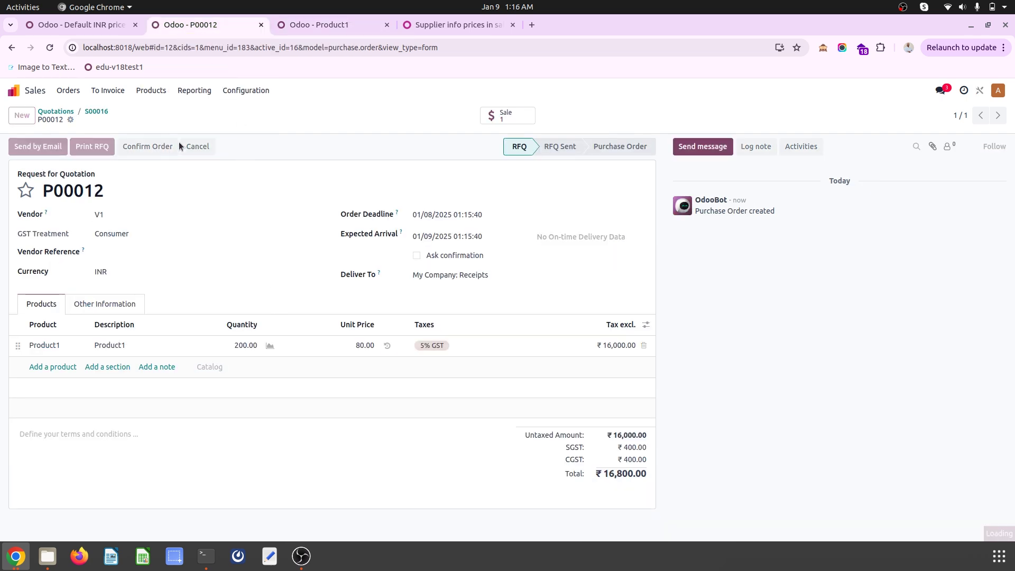
Return to the OCA 'Supplier info prices in sales pricelists' page and highlight its title
click(434, 24)
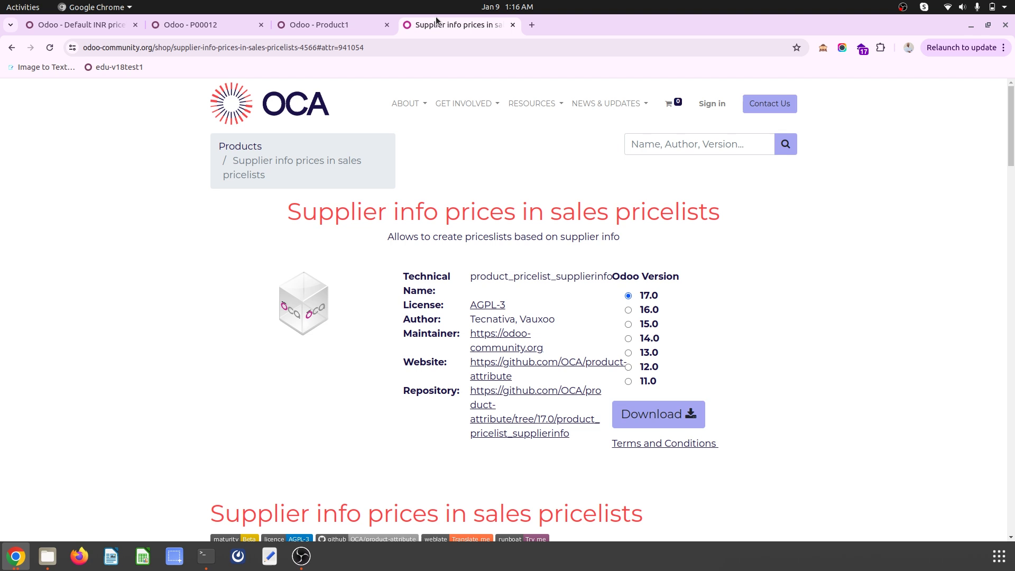
triple_click(502, 212)
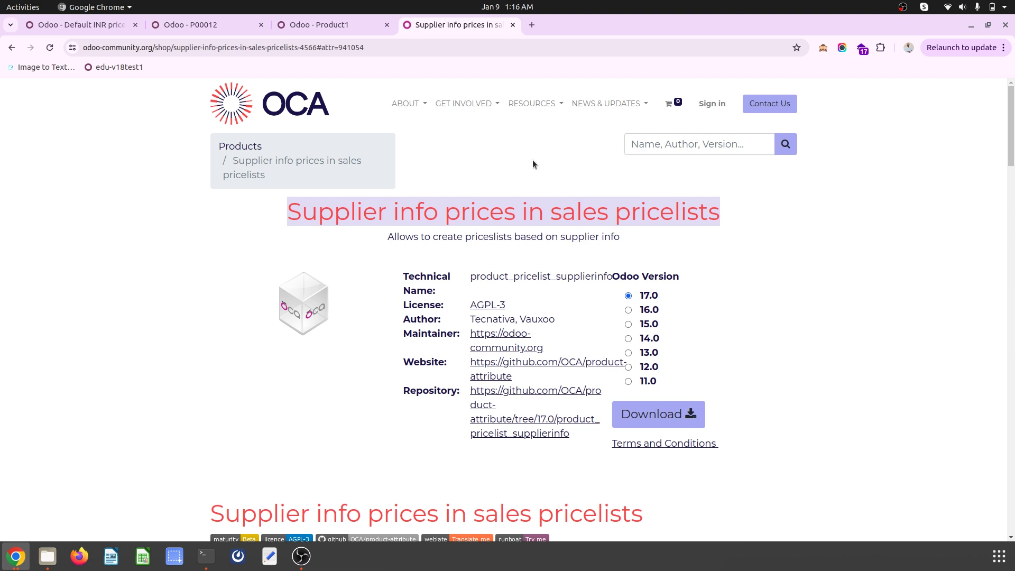
click(600, 205)
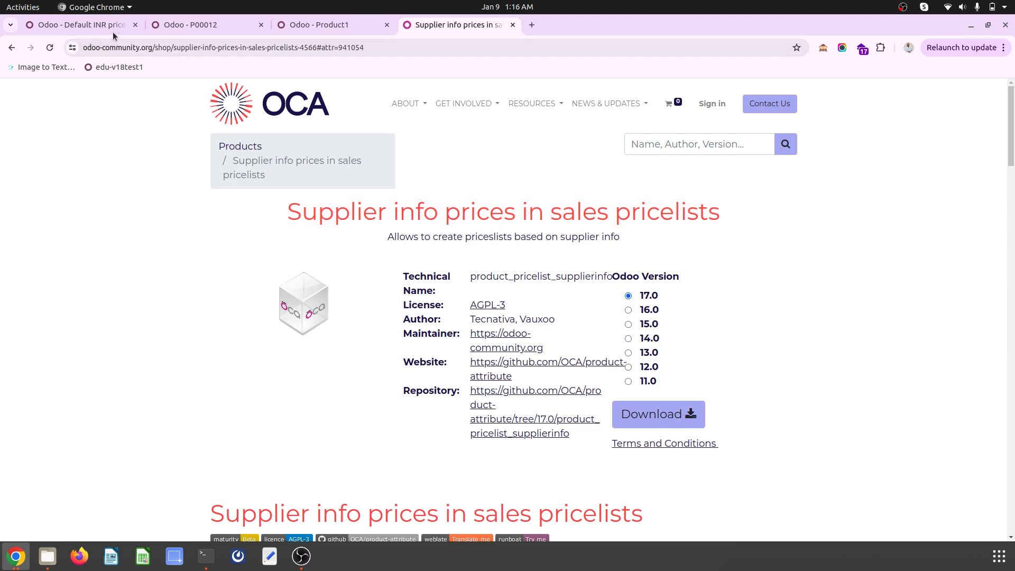